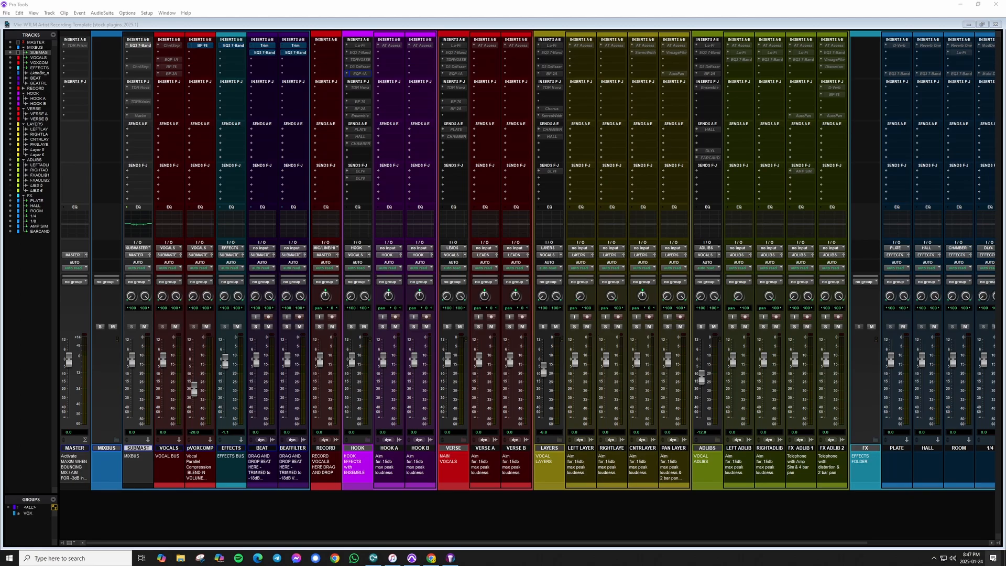
Step: Review the HOOK, VERSE, VOCALS and pVOXCOMP channels in the mixer by selecting each one in turn
left_click(360, 450)
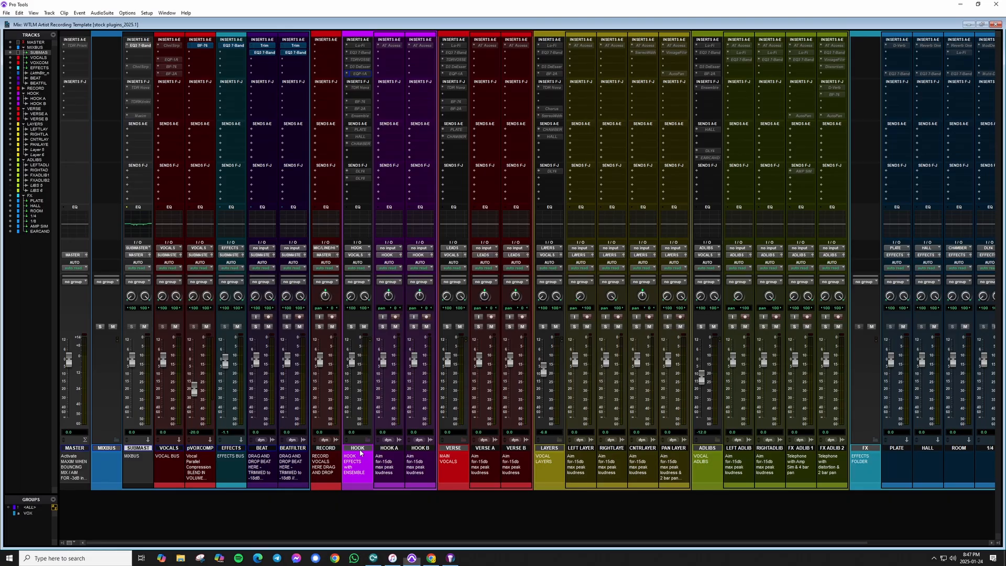
left_click(461, 449)
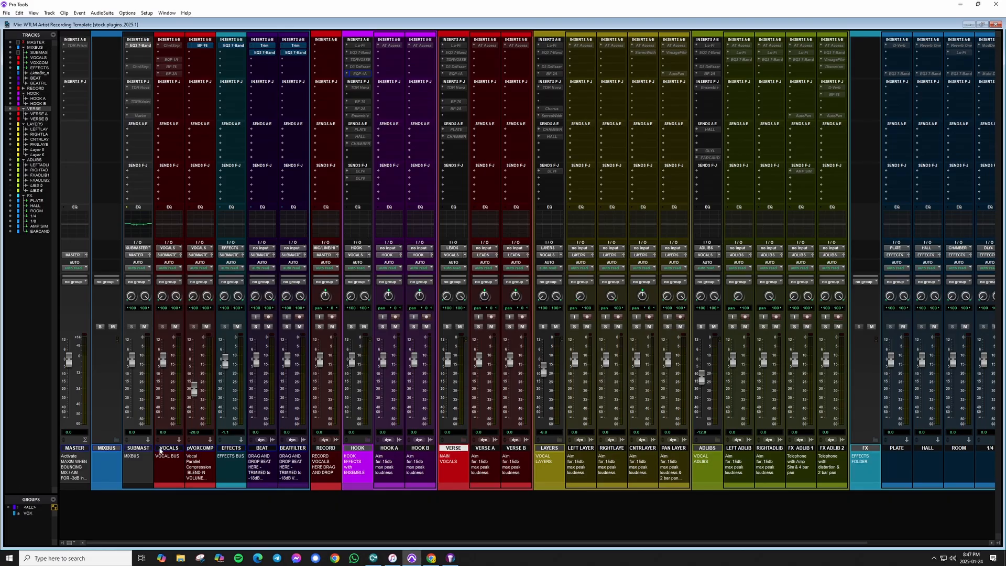
left_click(174, 450)
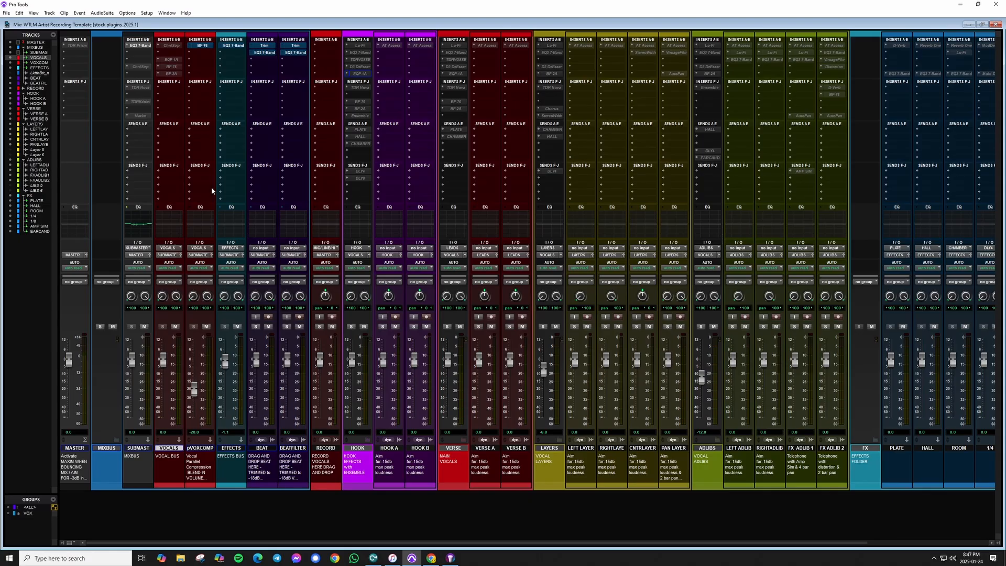
left_click(207, 448)
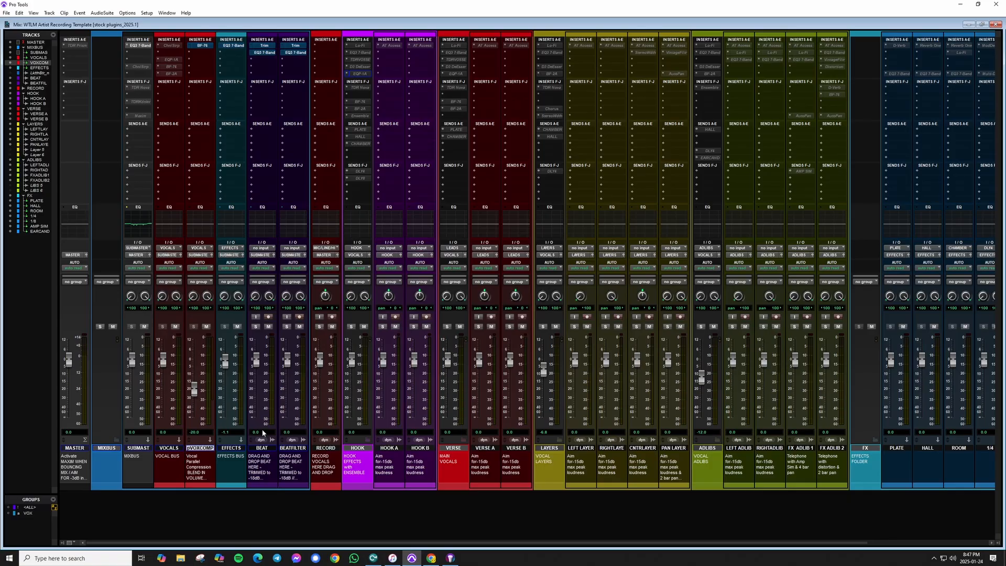
Step: Select all effects channels from PLATE through EARCANDY in the mixer
scroll(716, 414, "right", 4)
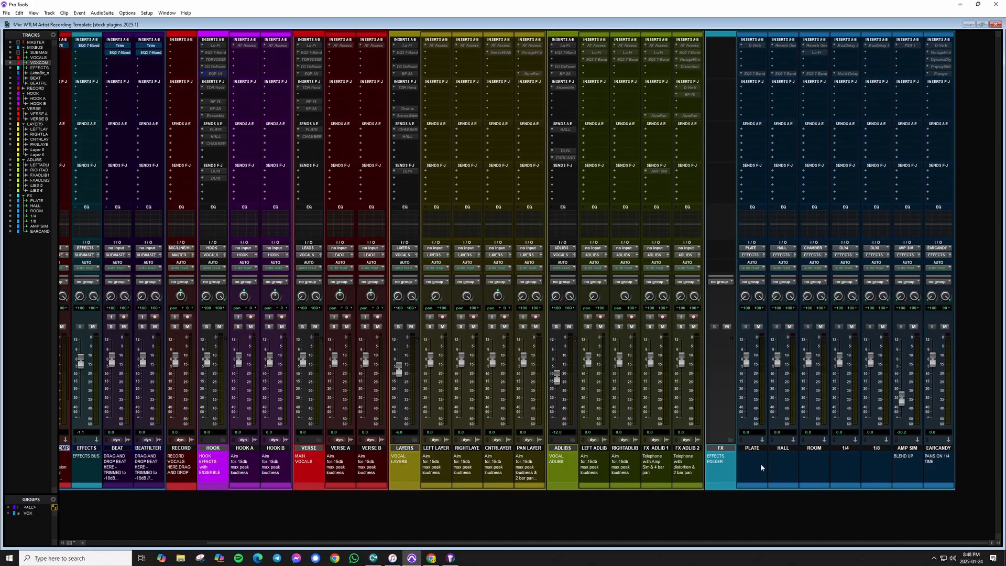
left_click(753, 449)
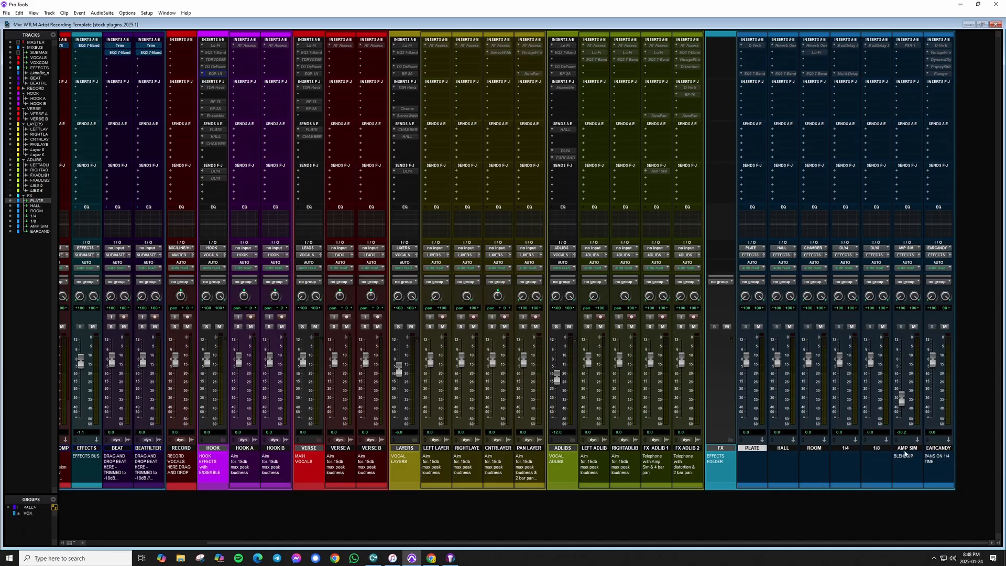
left_click(940, 449)
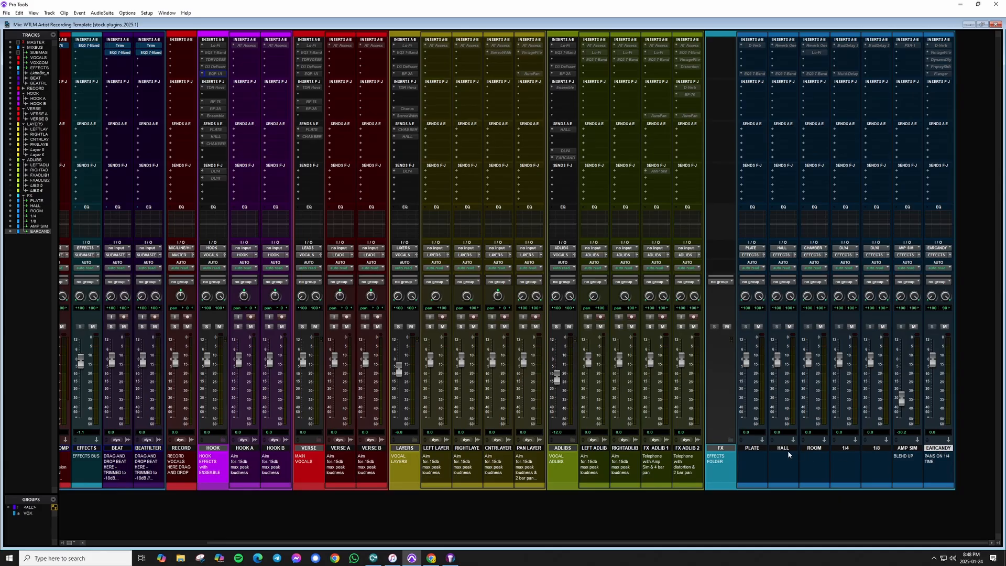
left_click(748, 450, "shift")
Step: Lower the EFFECTS bus fader and reset it to 0.0 dB
scroll(813, 419, "left", 5)
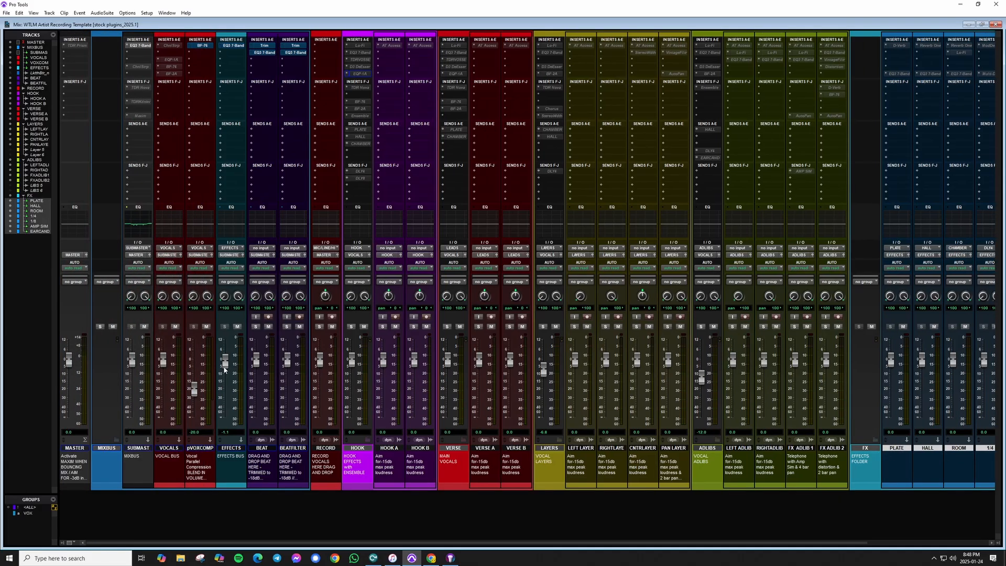
left_click_drag(224, 358, 222, 393)
left_click(222, 392, "alt")
Step: In the Edit window, mark bars 1 to 21 on the BEAT track and bars 5 to 21 on BEAT FILTER
left_click(262, 449)
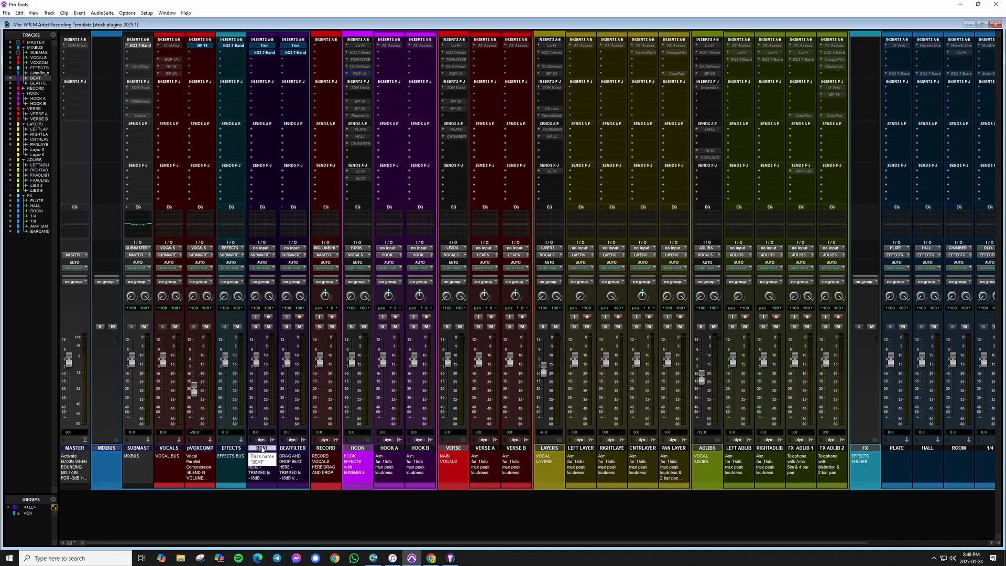
key("ctrl+equal")
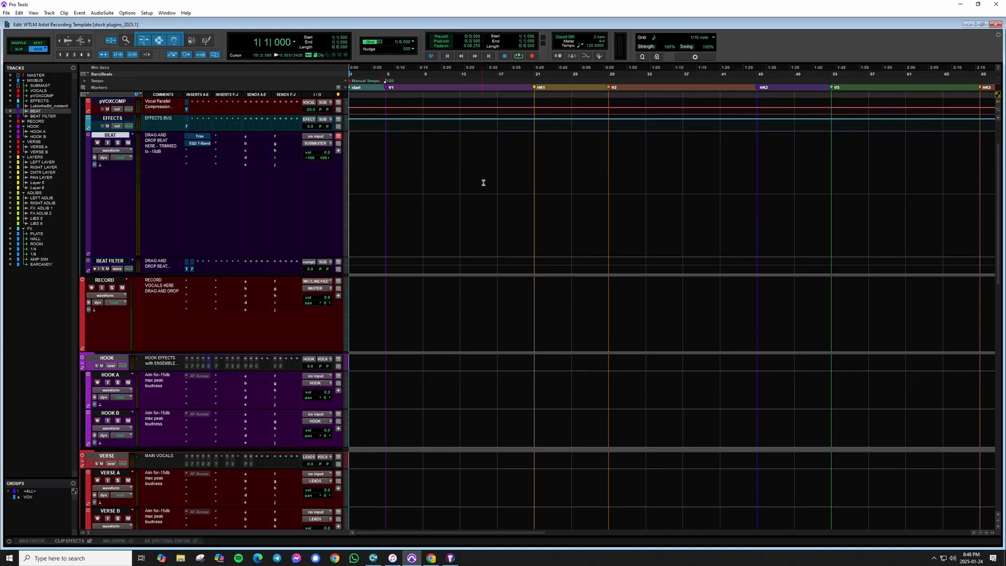
left_click_drag(639, 176, 350, 178)
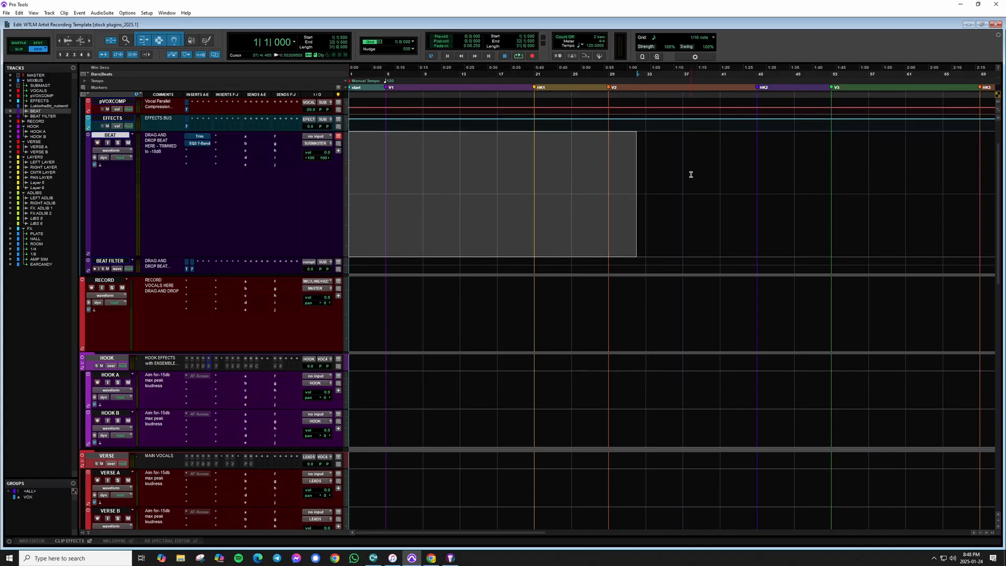
left_click(879, 170, "shift")
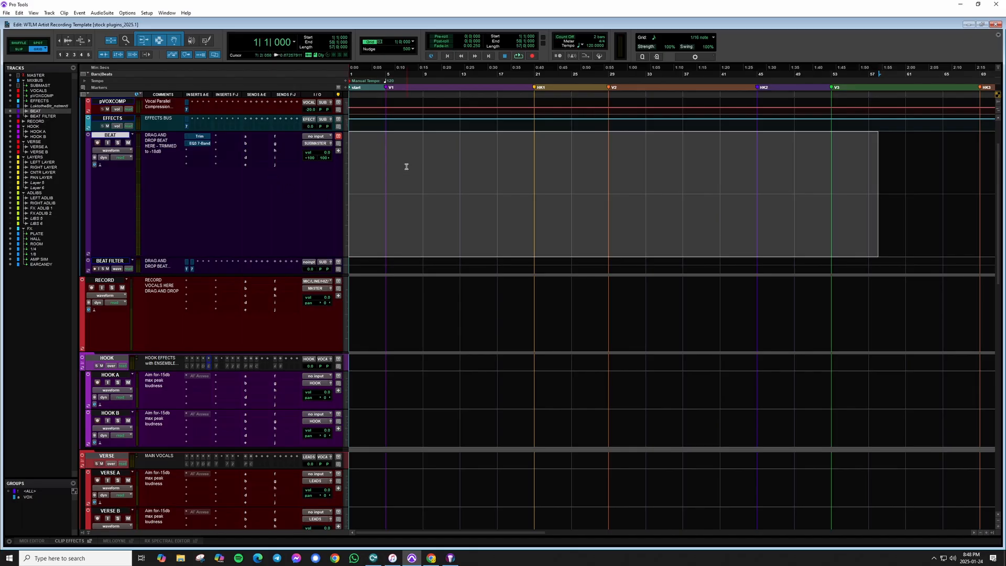
left_click_drag(529, 153, 317, 154)
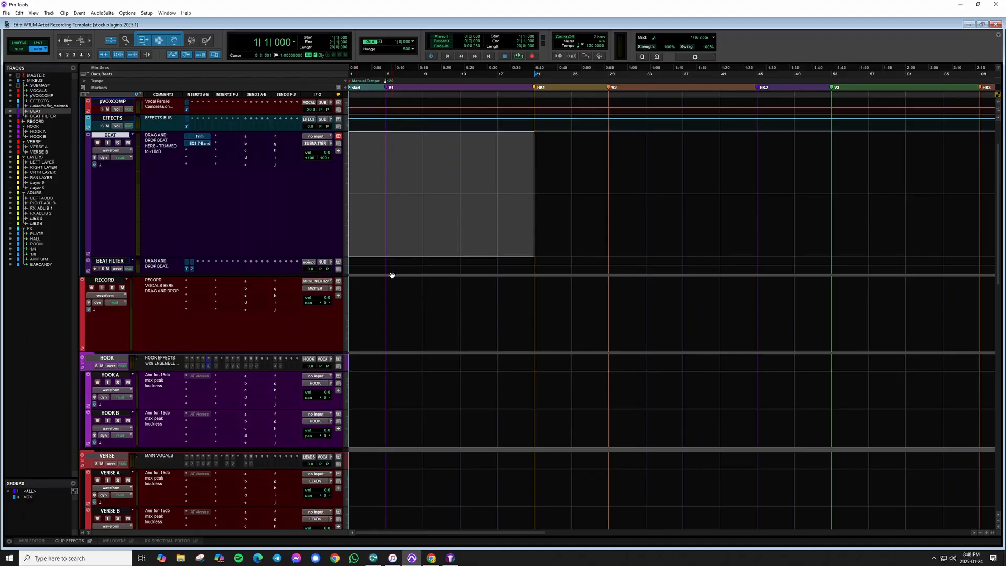
left_click_drag(387, 262, 533, 266)
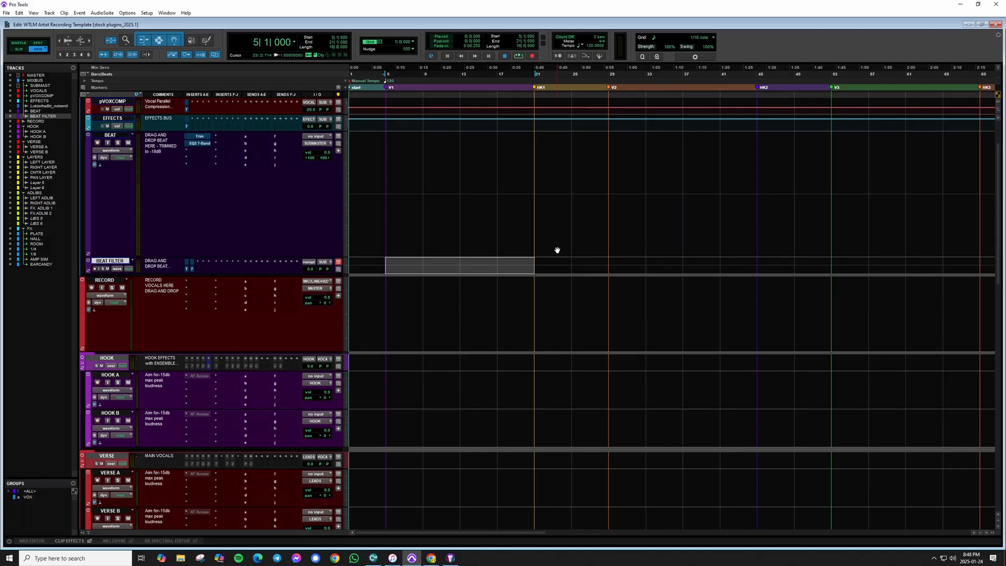
Step: Find the RECORD track in the mixer and select bars 5 to 21 on it in the Edit window
key("ctrl+equal")
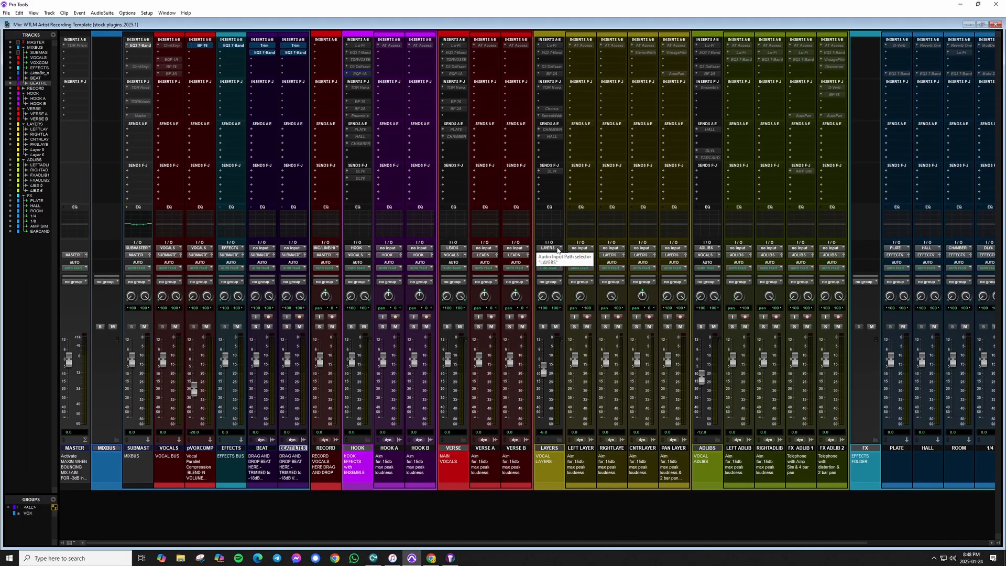
left_click(326, 449)
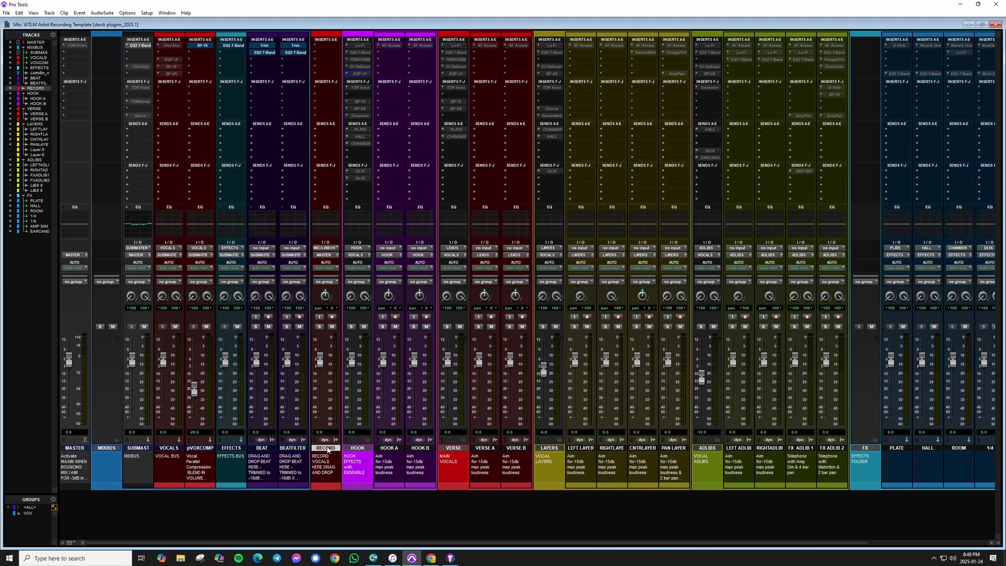
key("ctrl+equal")
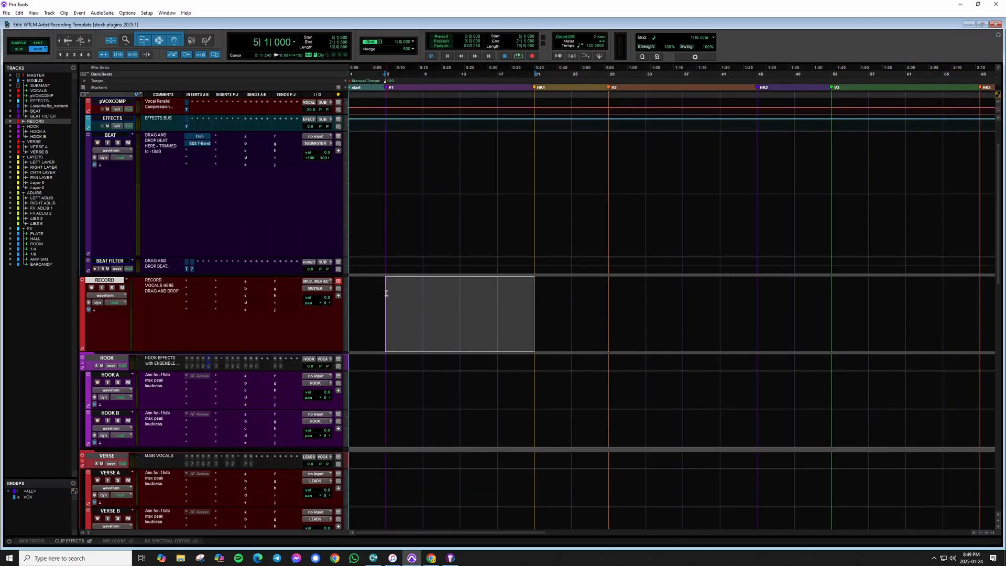
left_click_drag(386, 290, 533, 300)
Step: Set the RECORD track's audio input to the interface's MIC/LINE/HIZ / MIC/LINE.L (Mono)
left_click(316, 281)
mouse_move(331, 307)
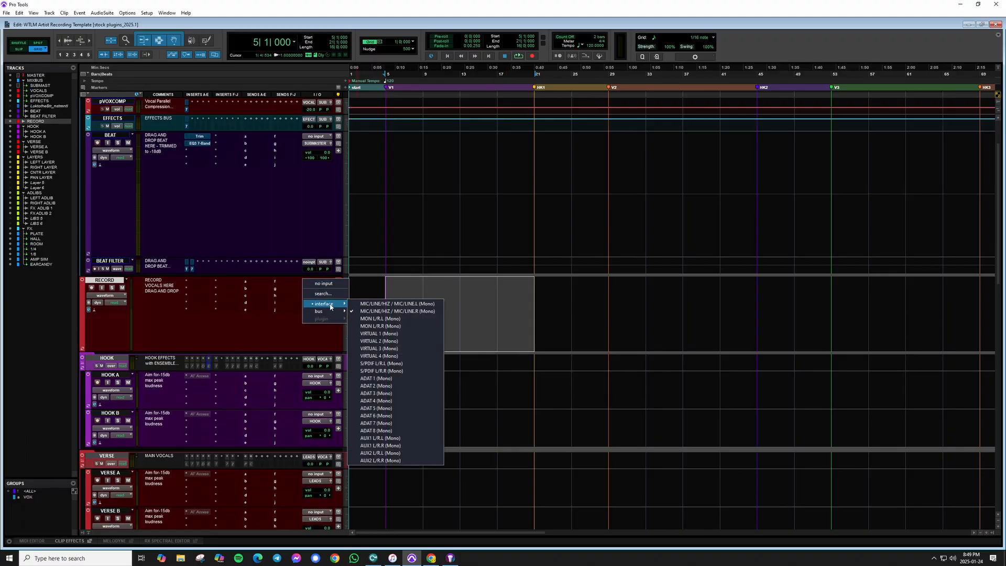
left_click(377, 305)
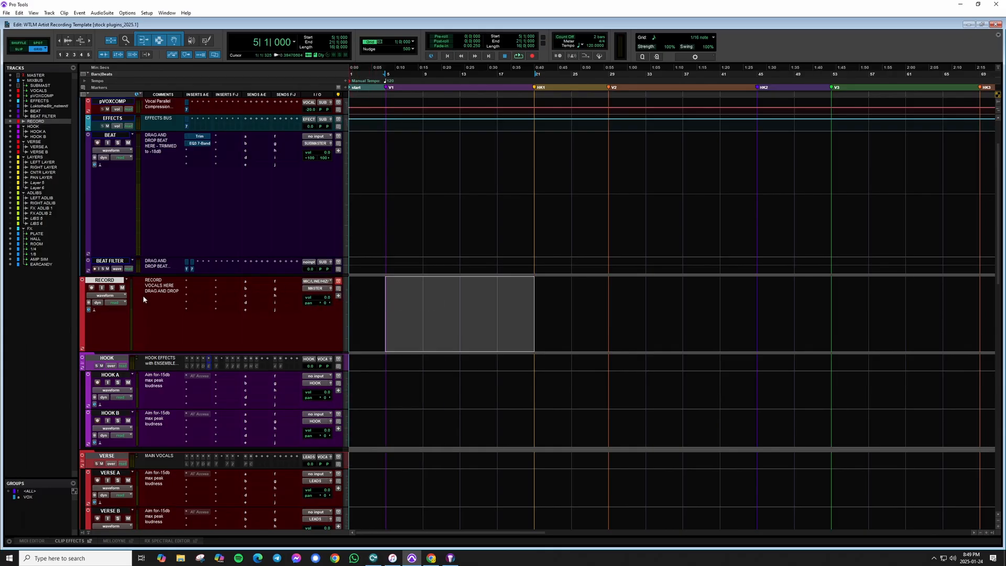
Step: Arm the RECORD track with input monitoring, record a vocal take about 7 bars long from bar 5, and turn monitoring and arming off
left_click(101, 288)
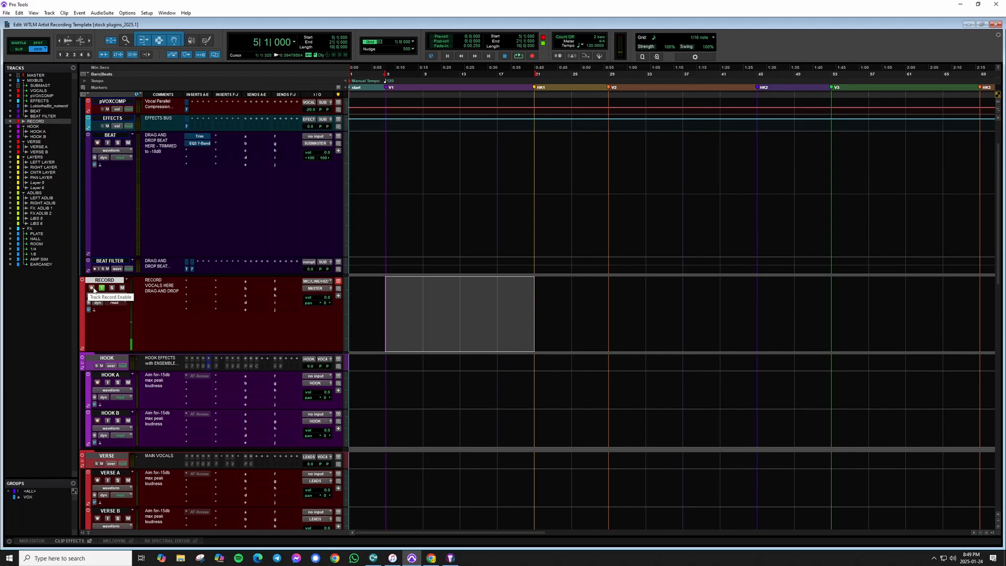
left_click(519, 57)
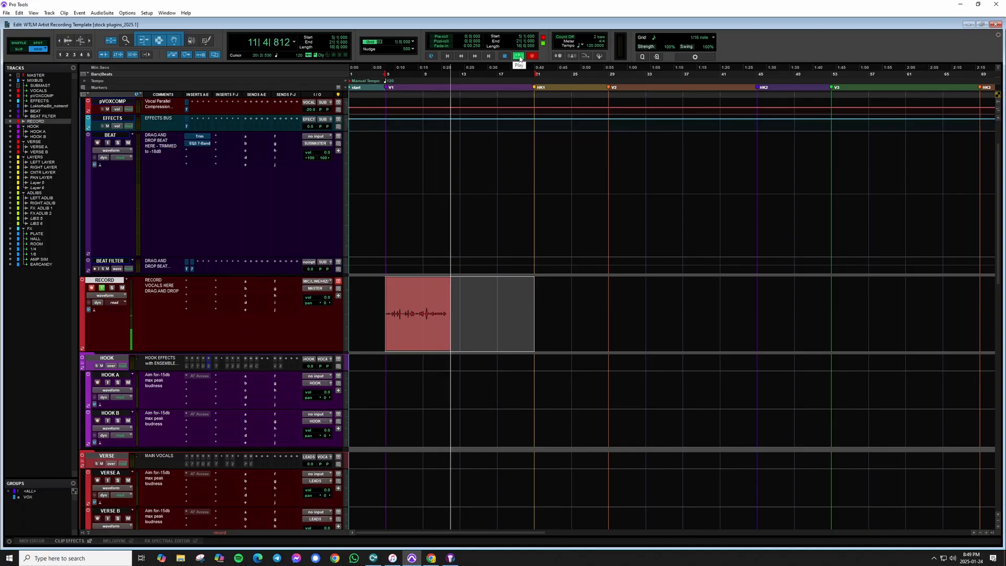
key("space")
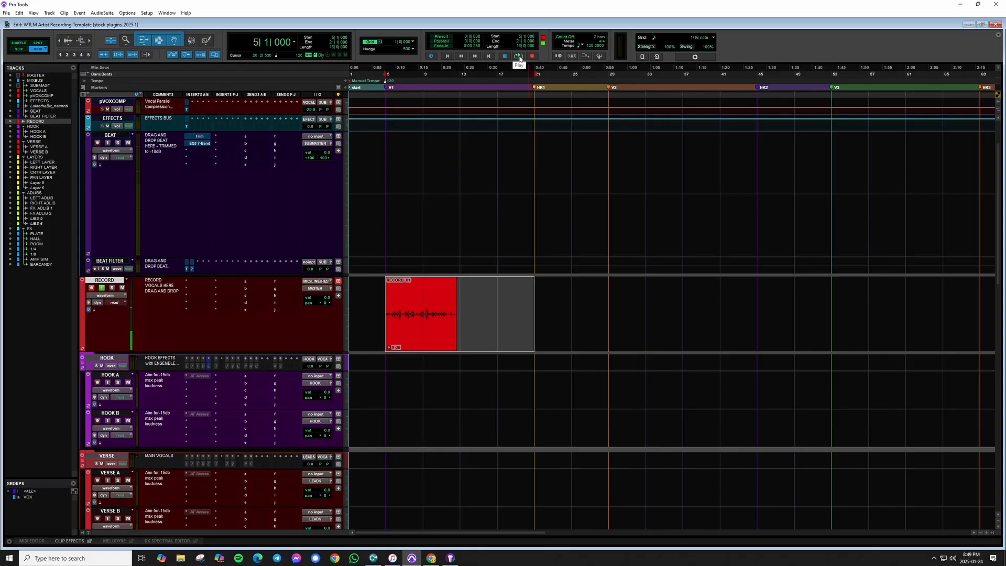
left_click(102, 289)
left_click(502, 311)
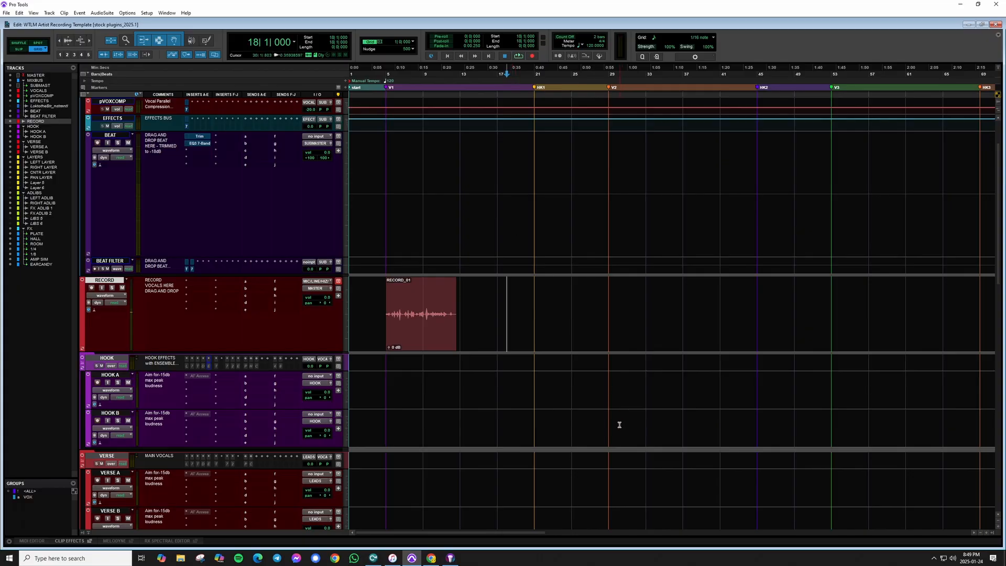
Step: Move the recorded vocal clip from the RECORD track to HOOK A, keeping its start at bar 5
scroll(530, 261, "down", 5)
scroll(525, 260, "up", 1)
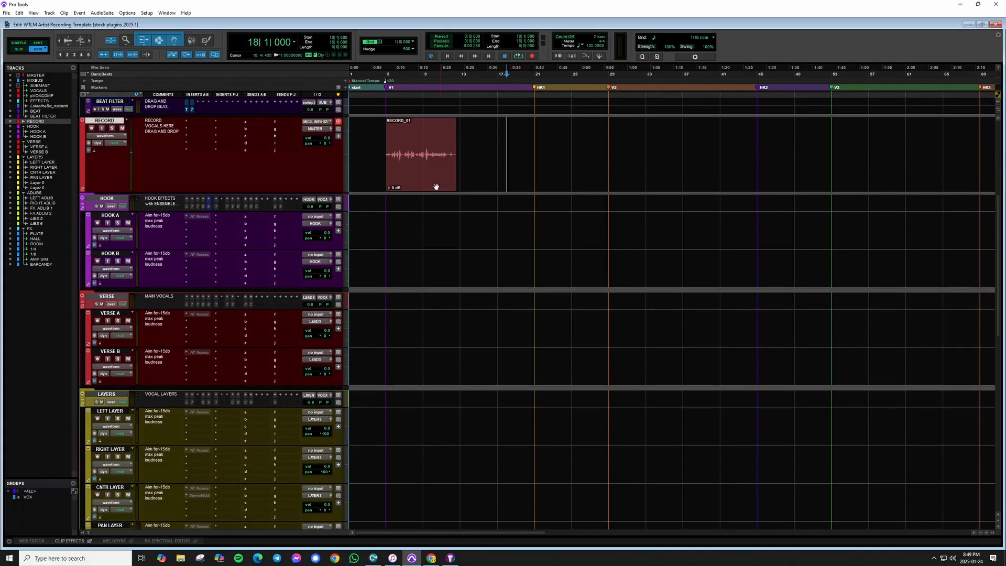
left_click(417, 172)
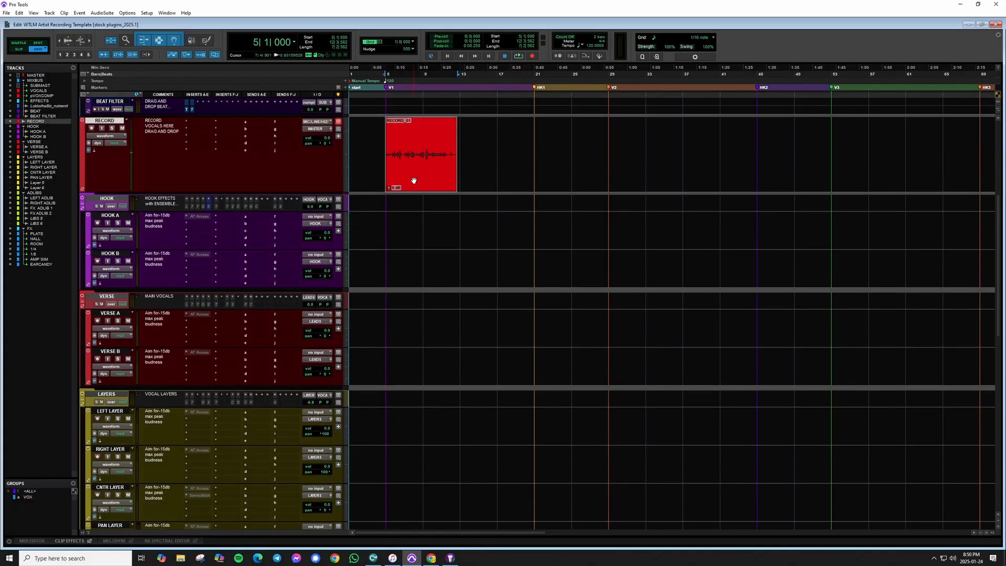
left_click(82, 207)
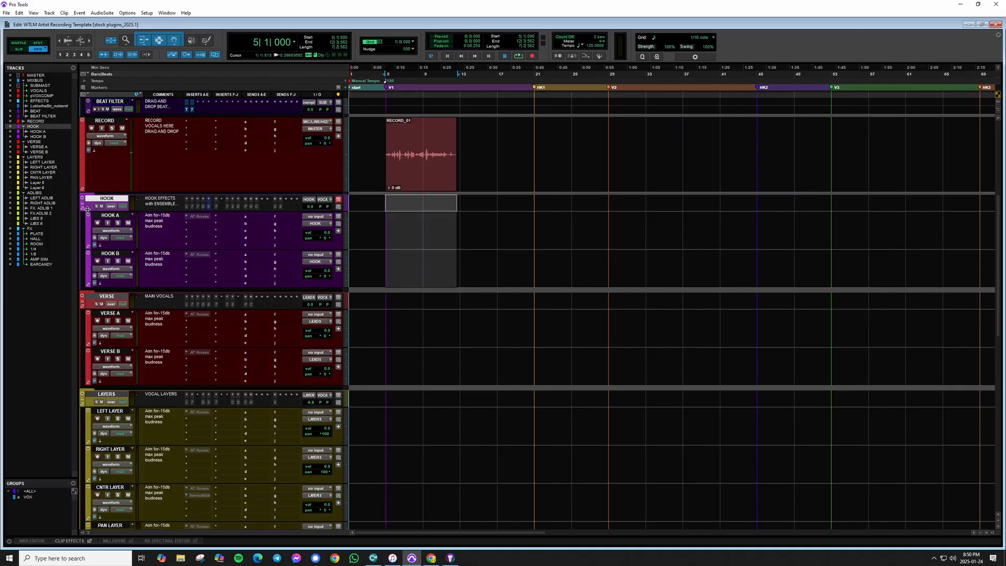
left_click(82, 206)
left_click(82, 206)
left_click(435, 182)
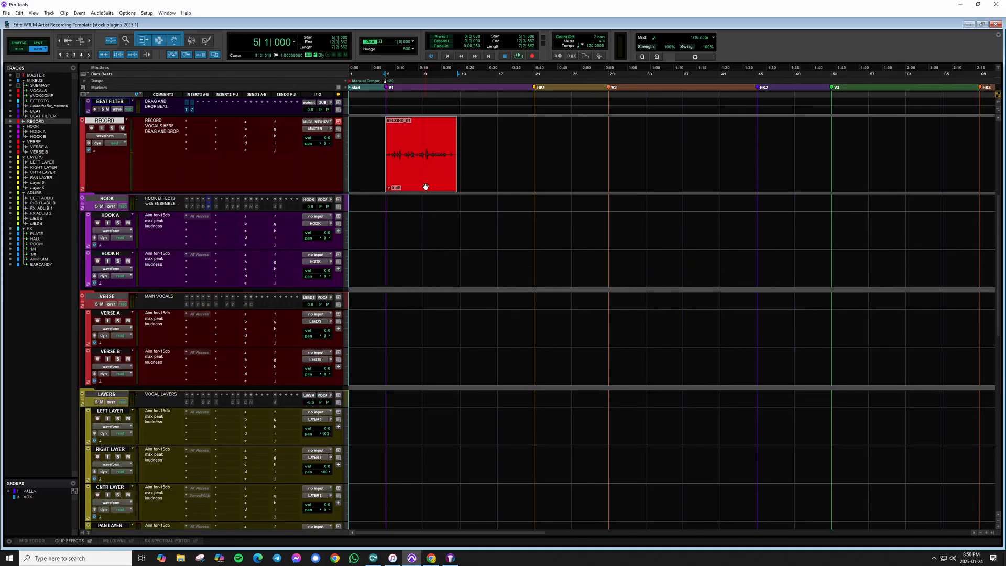
left_click_drag(426, 187, 417, 234)
Step: Select bars 11 to 21 on the RECORD track and copy the HOOK A clip to HOOK B, starting at bar 11
left_click_drag(441, 140, 534, 149)
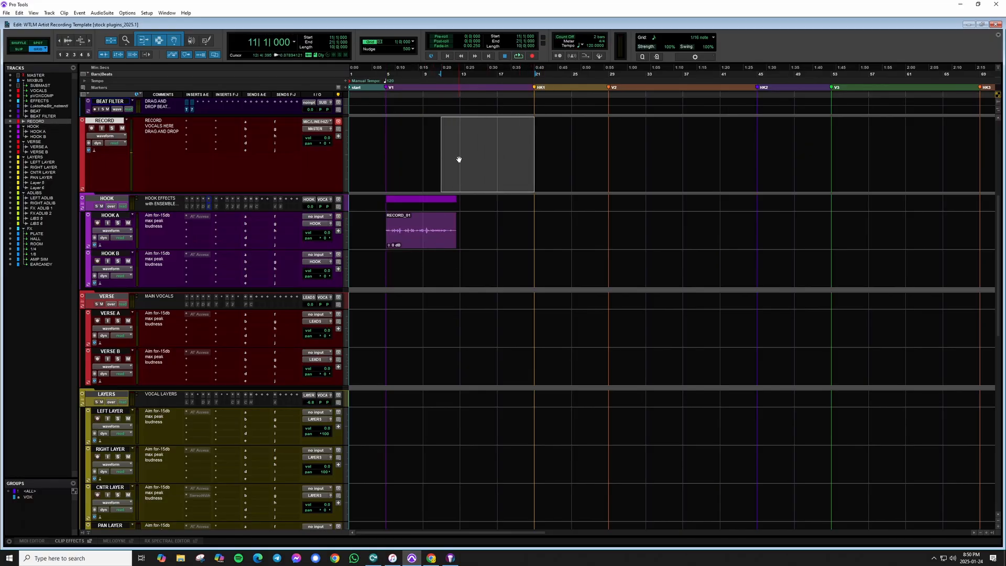
left_click_drag(432, 245, 477, 274)
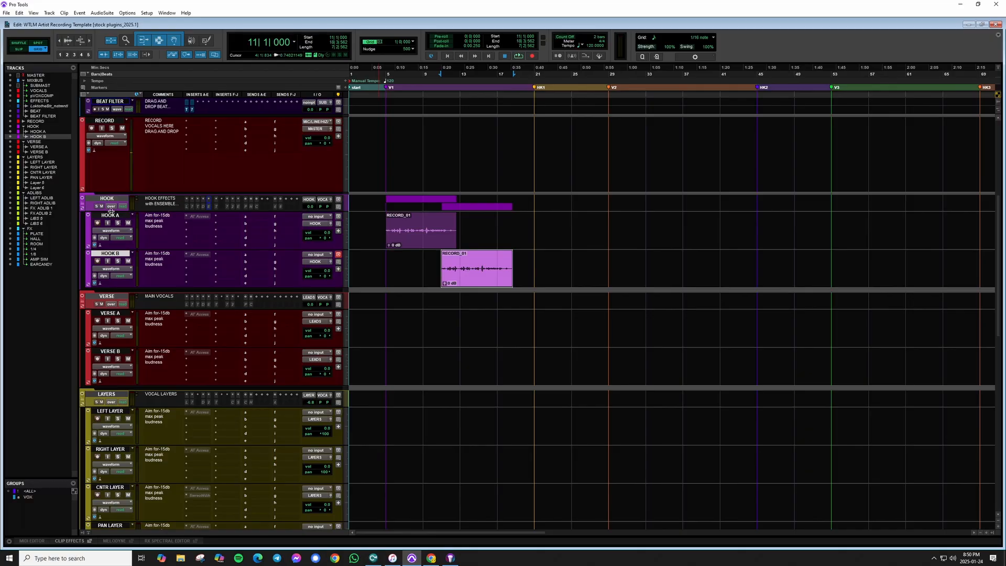
Step: Enlarge the HOOK folder track's height and select the clips on both HOOK A and HOOK B
left_click_drag(110, 211, 114, 246)
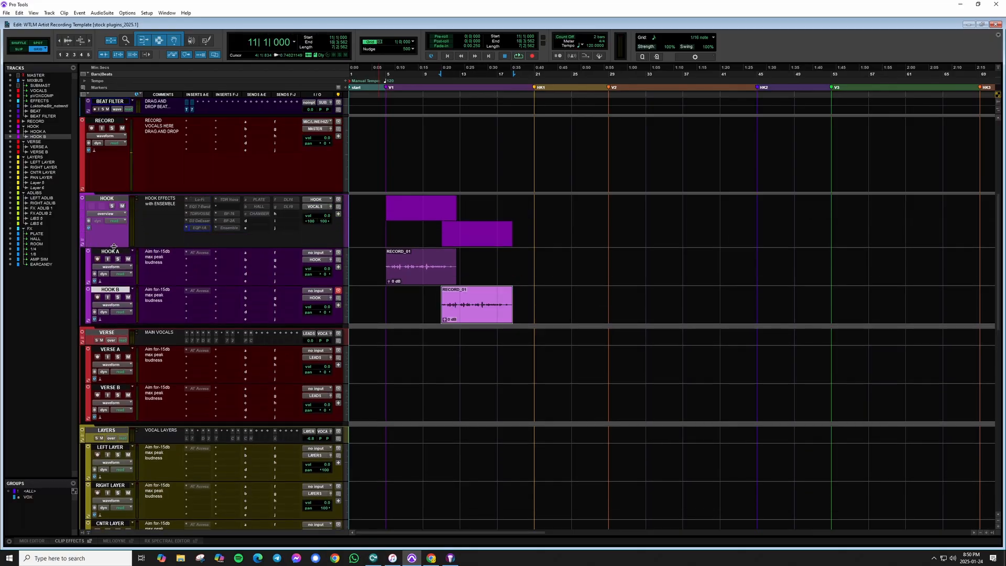
left_click(449, 273)
left_click(469, 315, "shift")
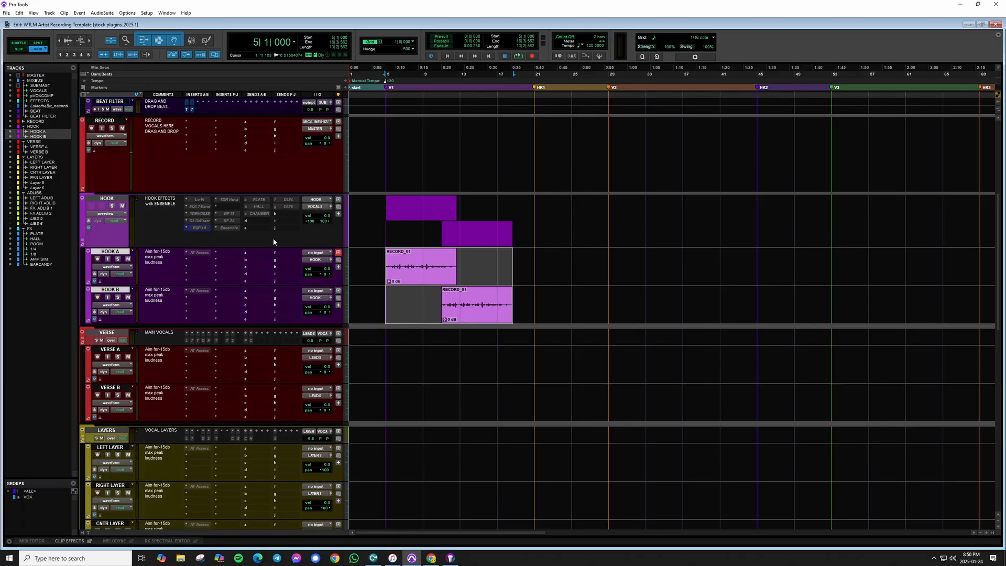
Step: Trace the hook routing by selecting the VOCALS bus track and returning to the HOOK folder track
scroll(293, 162, "up", 3)
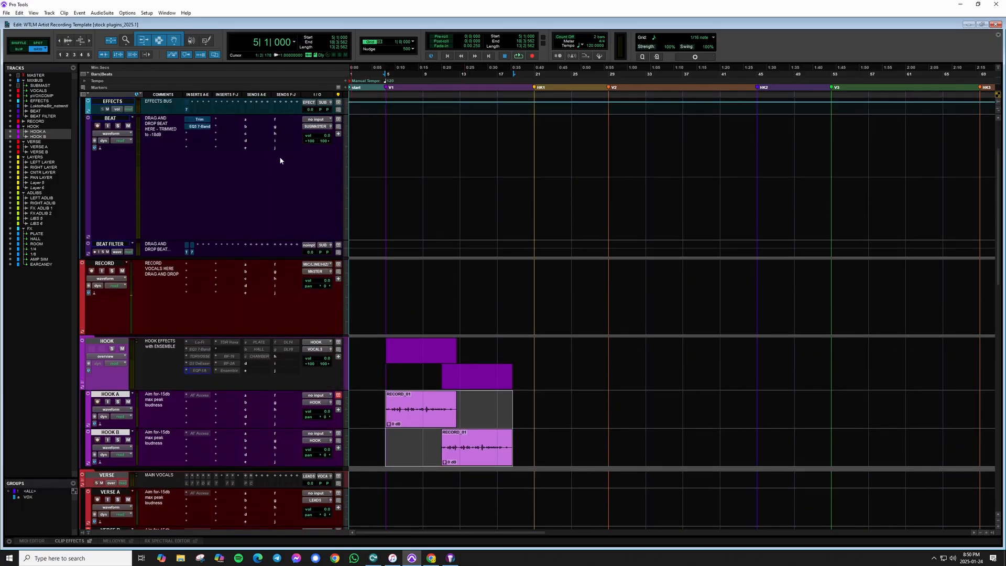
scroll(281, 160, "up", 1)
left_click(118, 120)
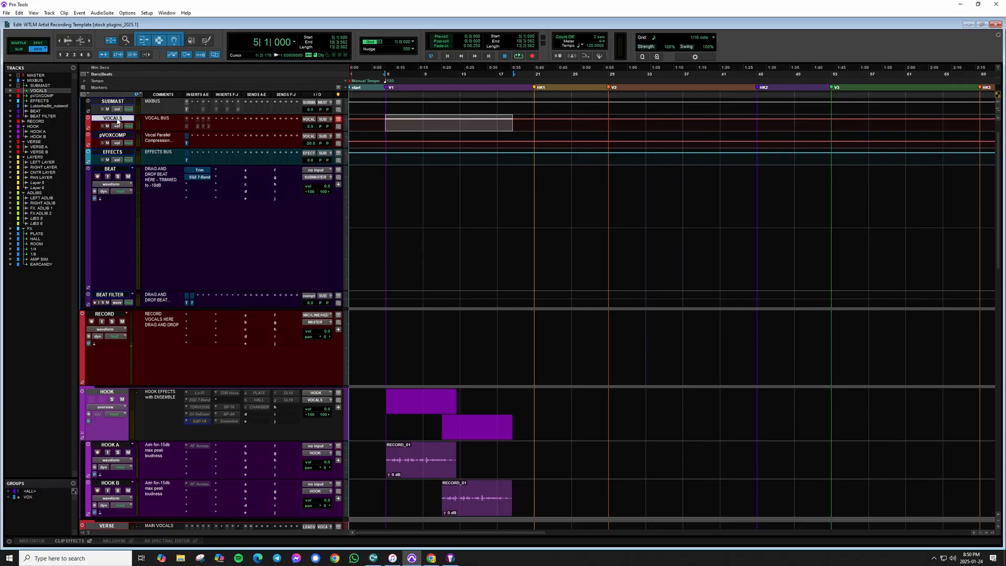
scroll(348, 254, "down", 4)
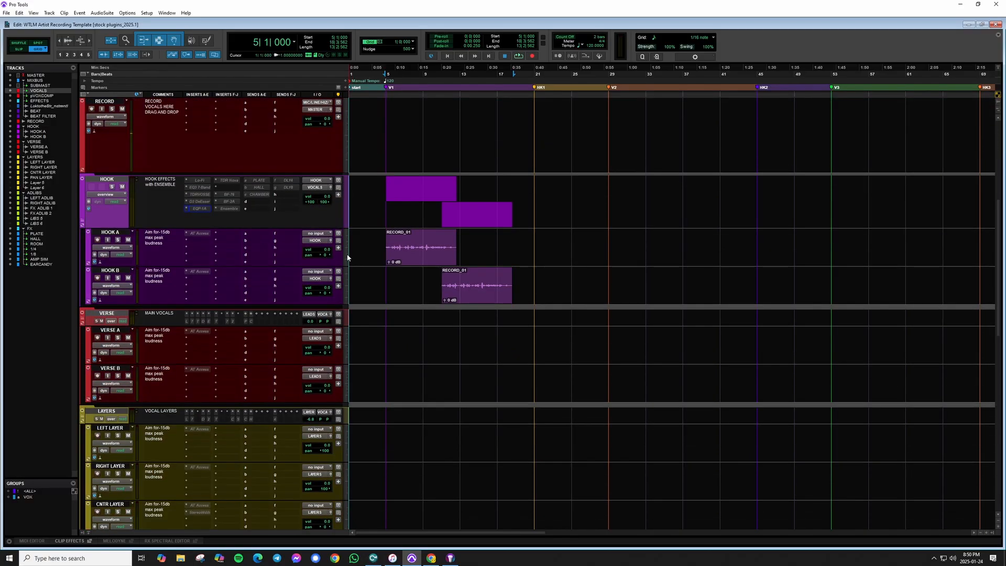
left_click(113, 181)
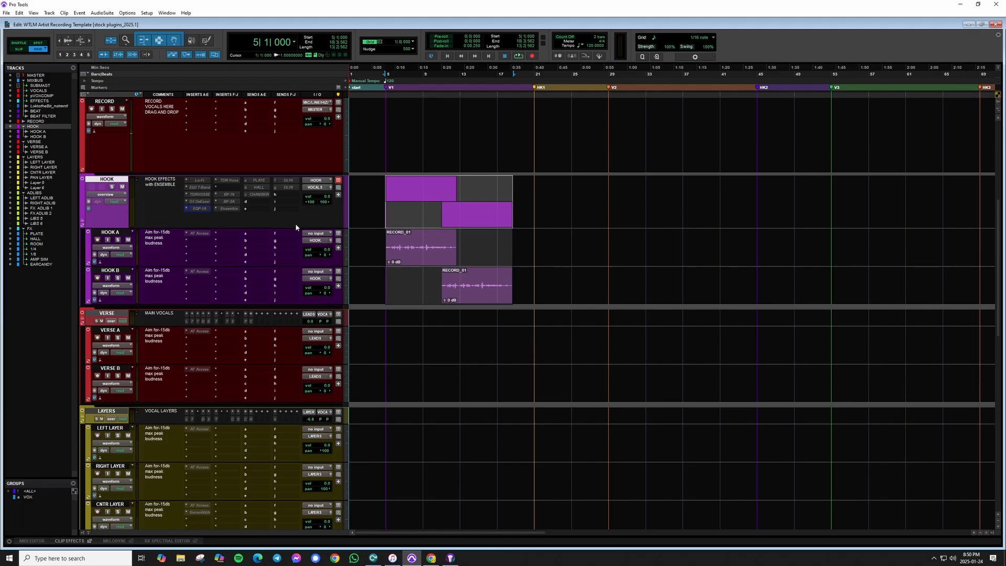
Step: Select the clips on HOOK A and HOOK B and activate the Lo-Fi insert on the HOOK folder track
left_click_drag(519, 239, 350, 282)
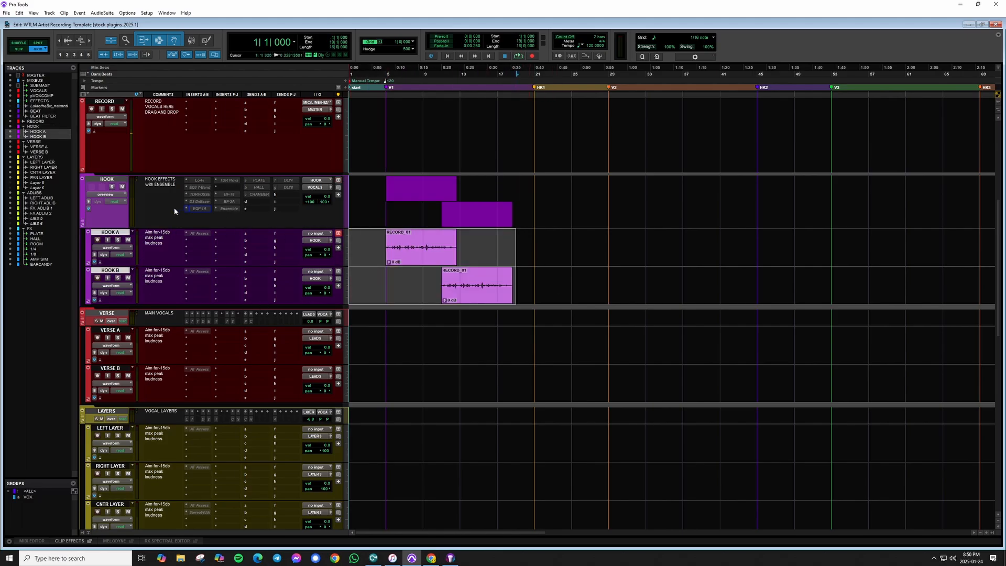
left_click(202, 180)
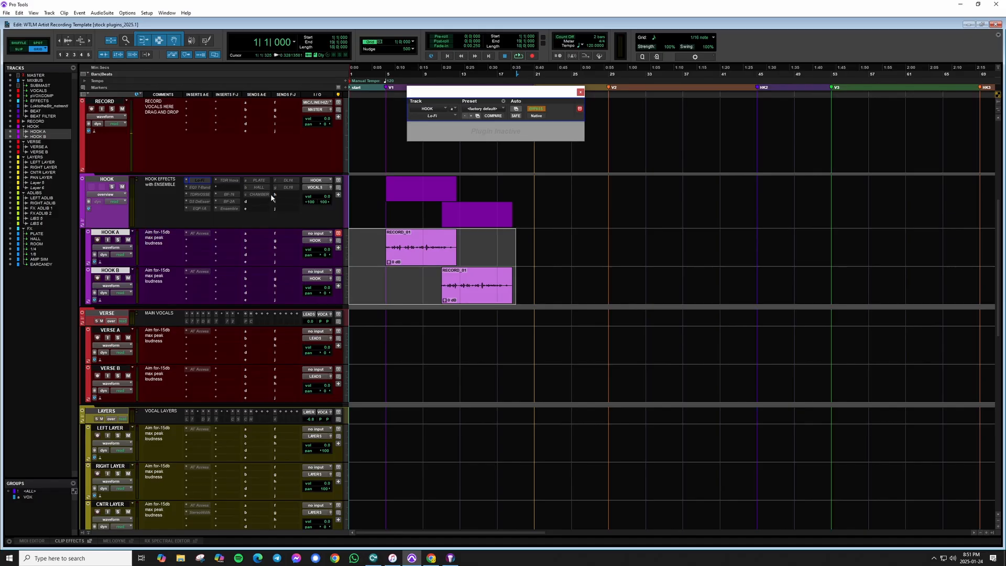
right_click(199, 181)
left_click(201, 183)
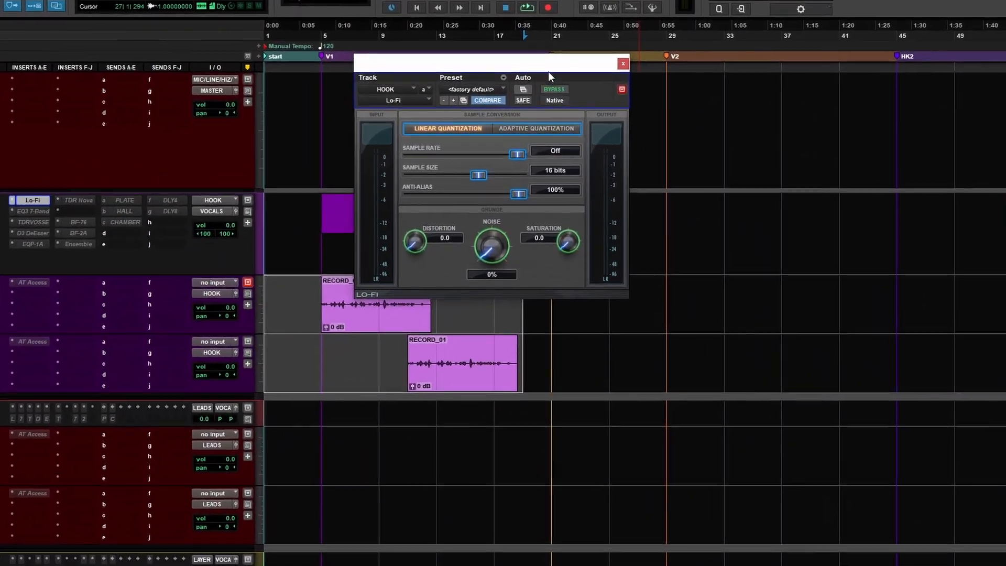
left_click_drag(548, 73, 575, 34)
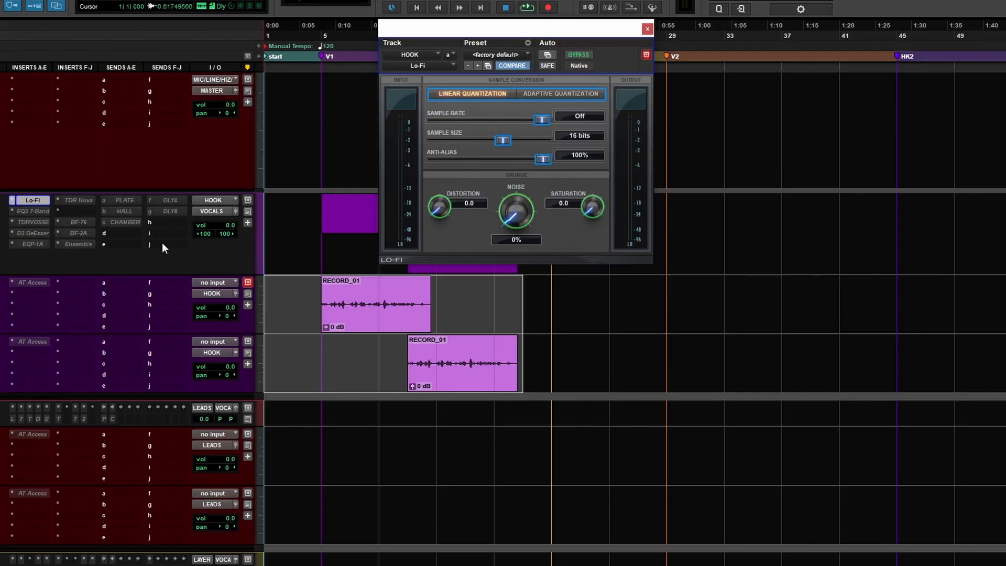
Step: Activate the EQ3 7-Band insert on the HOOK folder track and view its vocal EQ curve
left_click(39, 212)
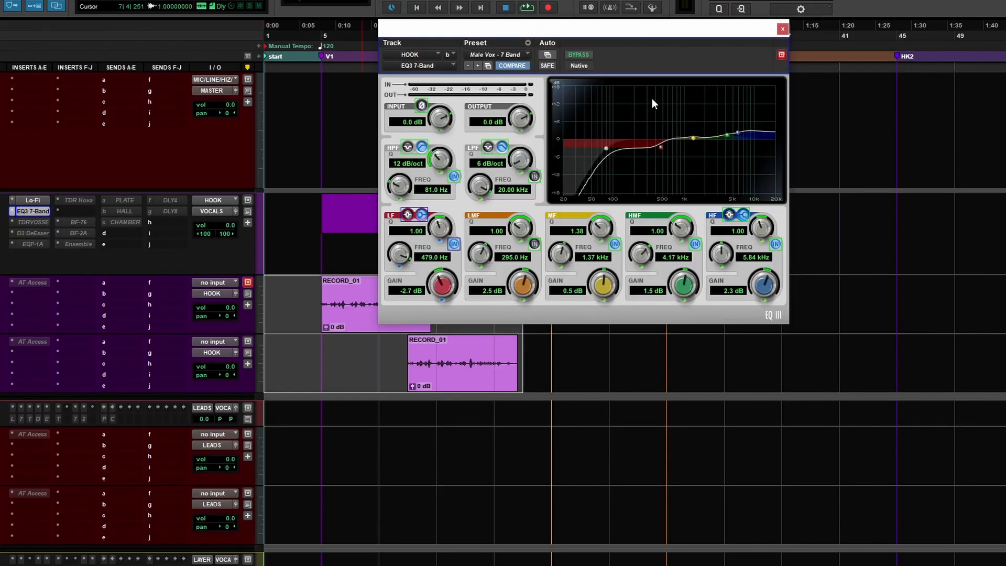
left_click_drag(614, 39, 569, 34)
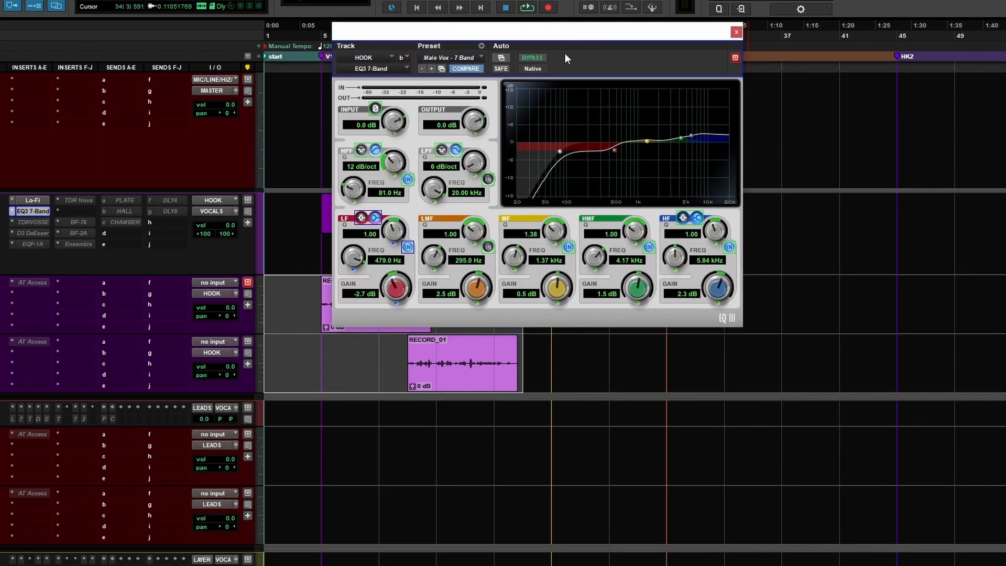
left_click_drag(580, 37, 580, 29)
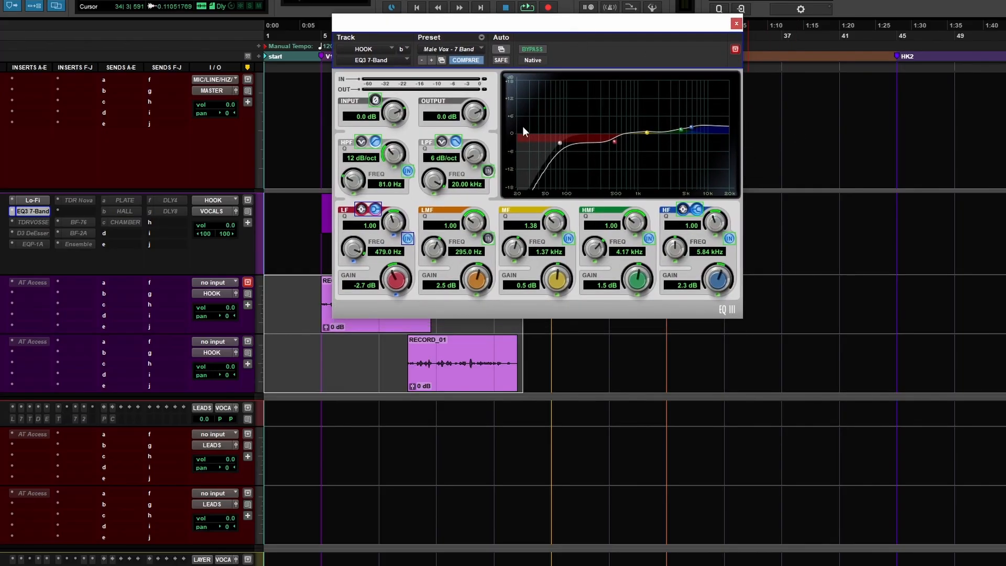
Step: Review the TDR VOS SlickEQ insert on the HOOK folder track, and leave it inactive
left_click(38, 222)
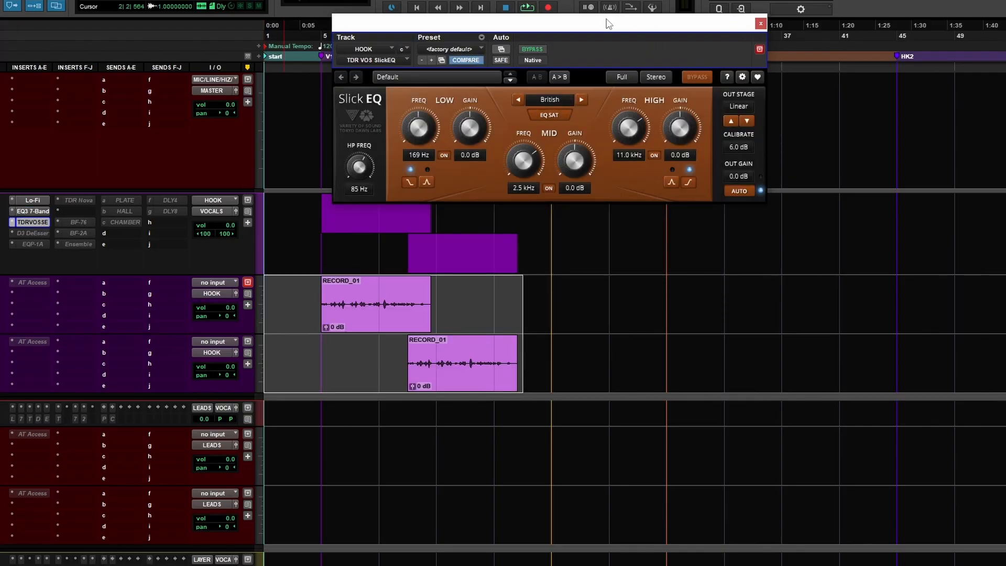
left_click_drag(607, 25, 610, 48)
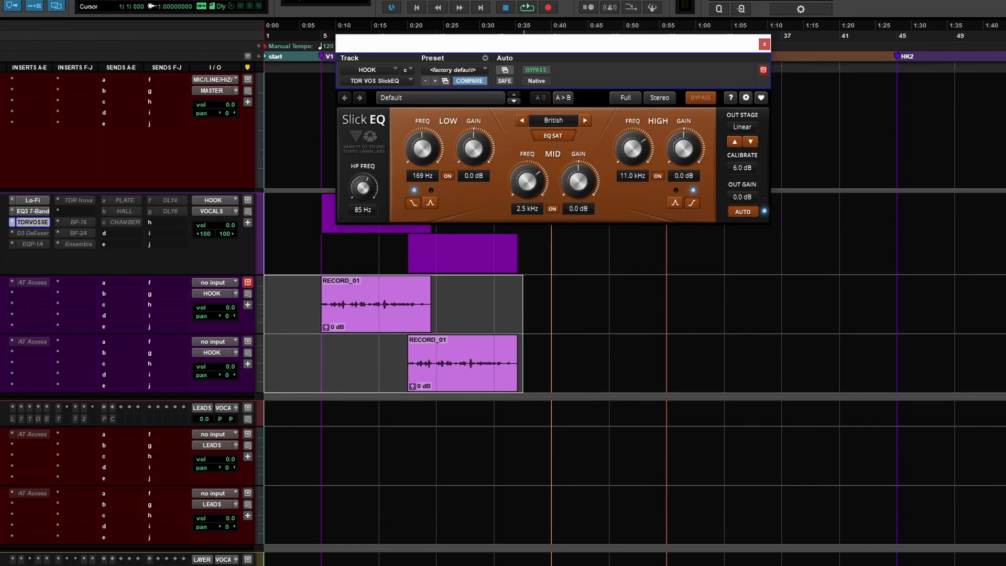
left_click(33, 222, "ctrl+super")
Step: Activate the Dyn3 De-Esser and Pultec EQP-1A inserts on the HOOK folder track, with neither bypassed
left_click(31, 234)
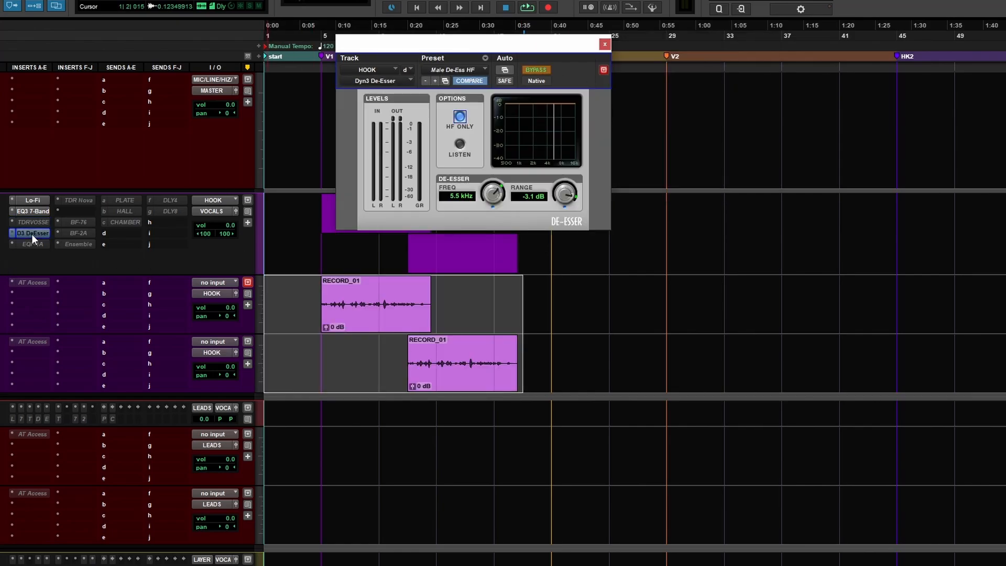
left_click_drag(546, 47, 614, 68)
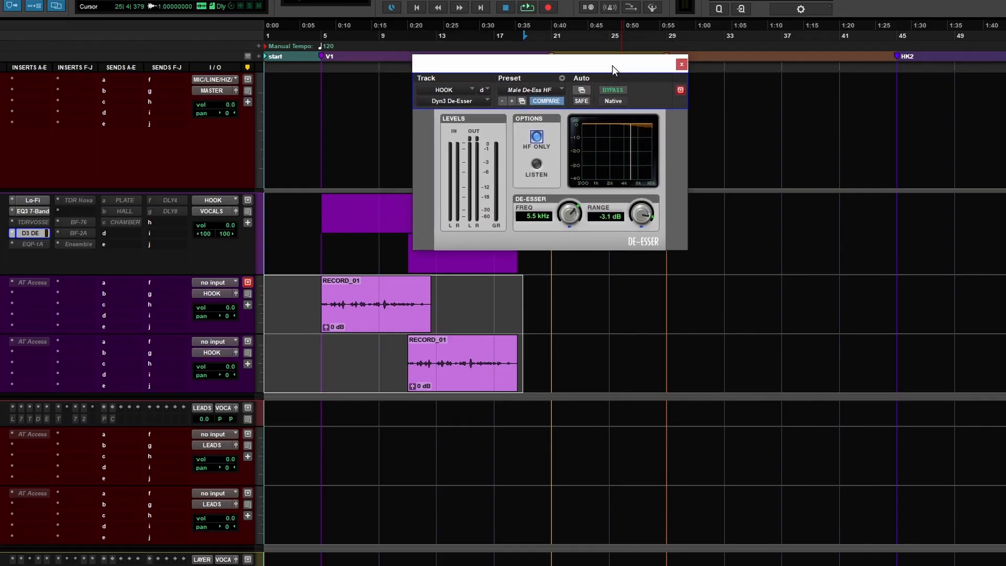
left_click(36, 244)
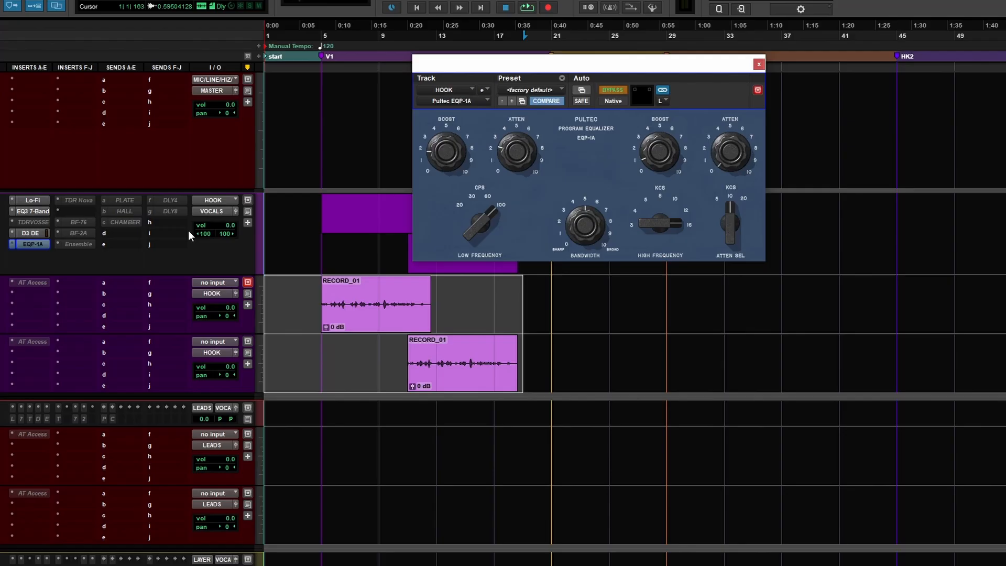
left_click(29, 244)
left_click(27, 247)
left_click_drag(616, 70, 591, 69)
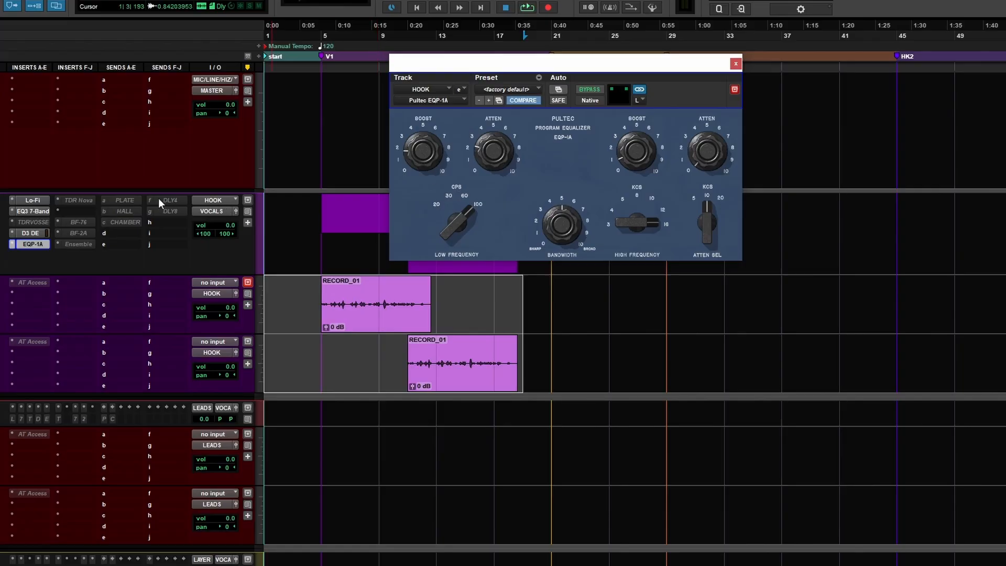
Step: Review the TDR Nova dynamic EQ insert on the HOOK folder track, and make it inactive again
left_click(81, 202)
left_click(83, 200, "ctrl+super")
left_click(90, 201)
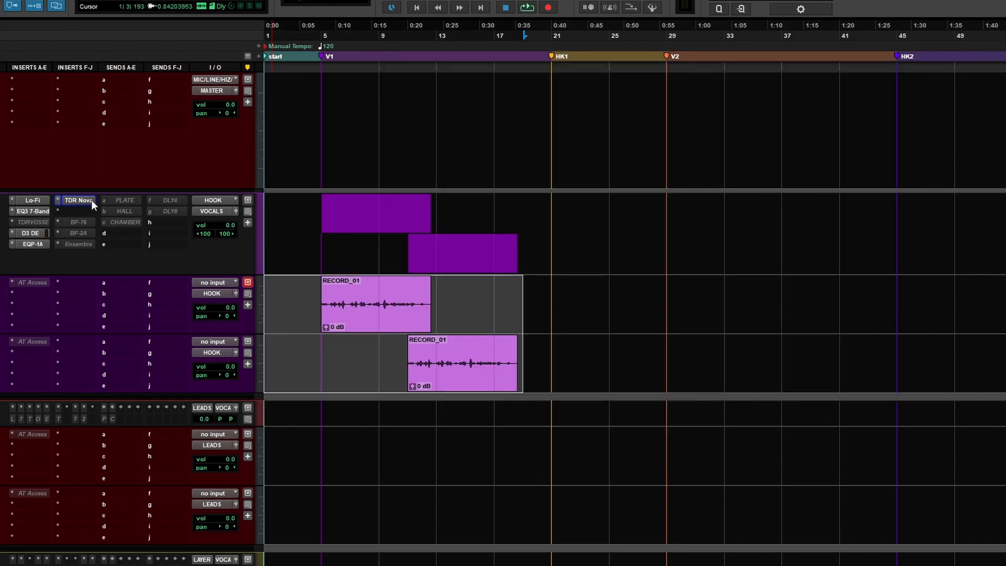
left_click(86, 203)
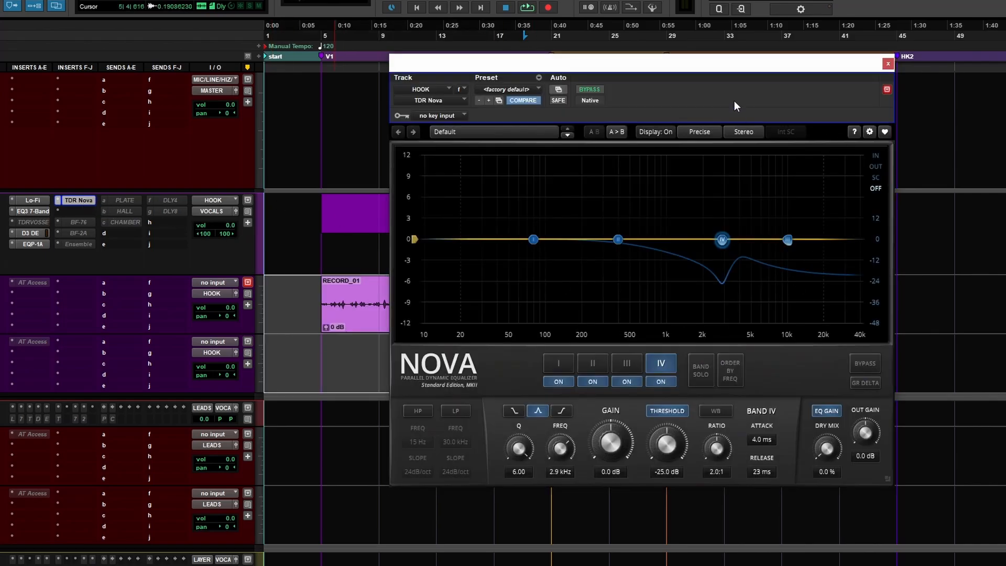
left_click_drag(732, 70, 677, 58)
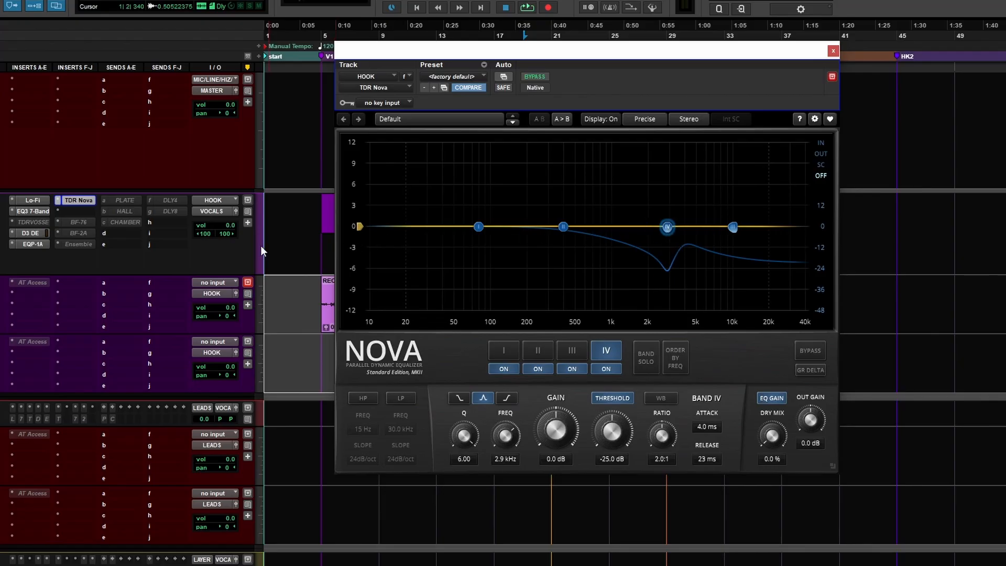
right_click(86, 201)
left_click(93, 216)
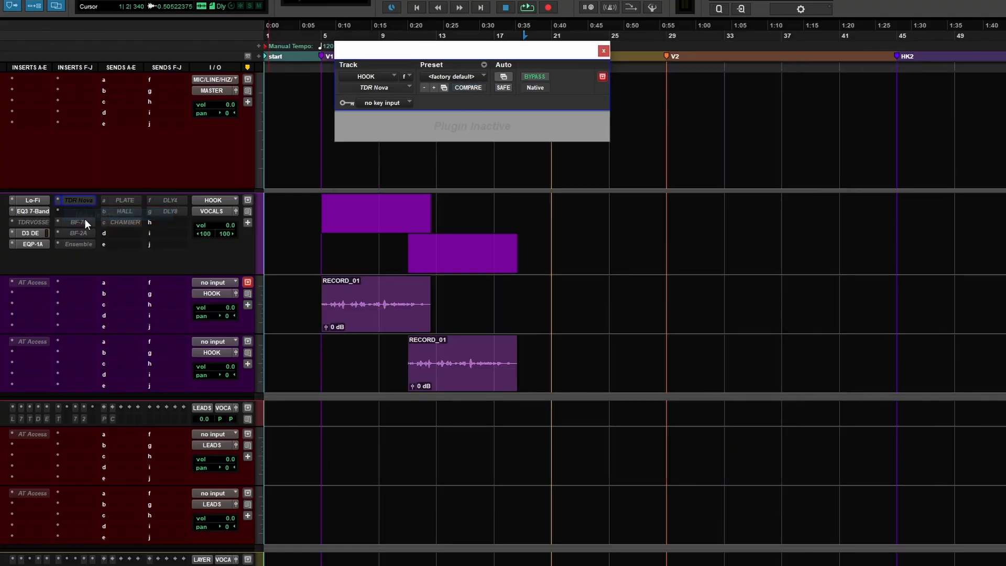
Step: Activate the BF-76 peak limiter insert on the HOOK folder track and view its FAST and SLOW preset
right_click(83, 222)
left_click(93, 236)
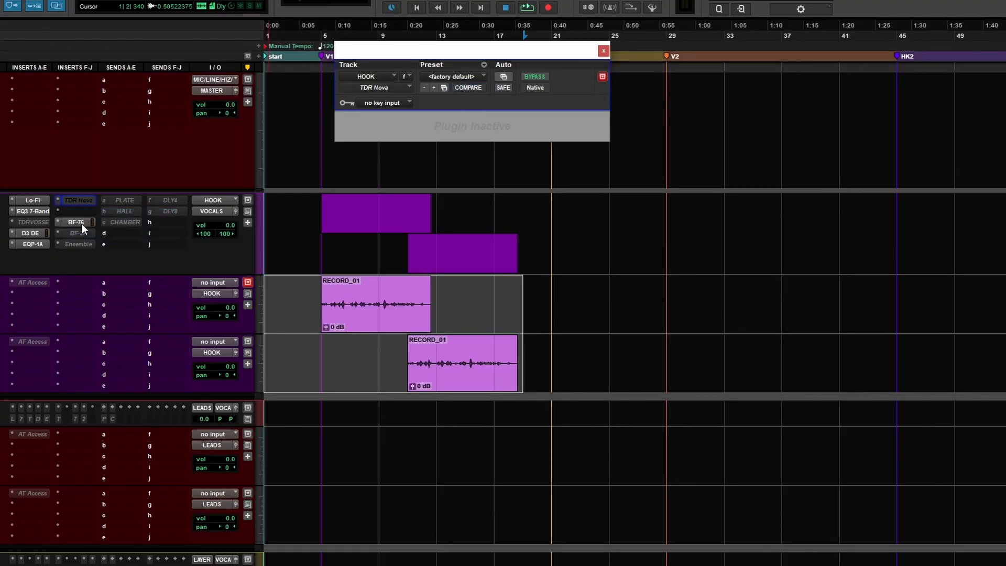
left_click(82, 224)
left_click_drag(570, 58, 583, 75)
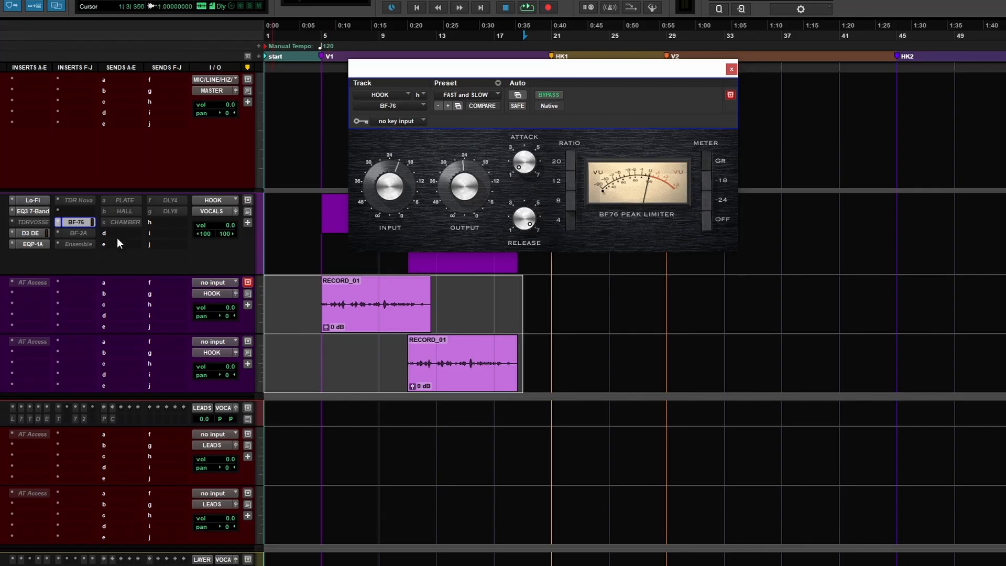
Step: Activate the BF-2A compressor insert on the HOOK folder track and view its settings
right_click(85, 236)
left_click(103, 247)
left_click(72, 234)
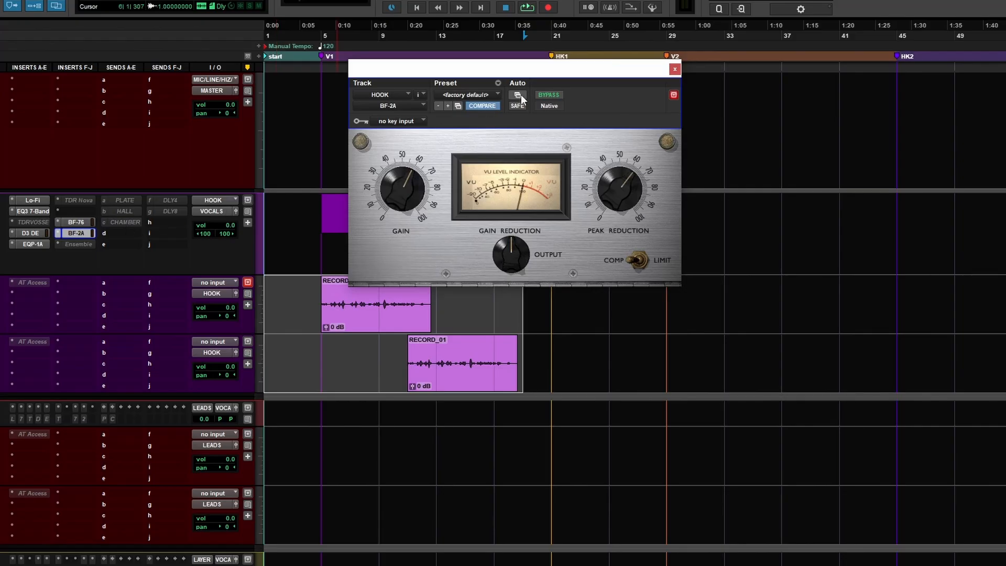
left_click_drag(538, 72, 605, 75)
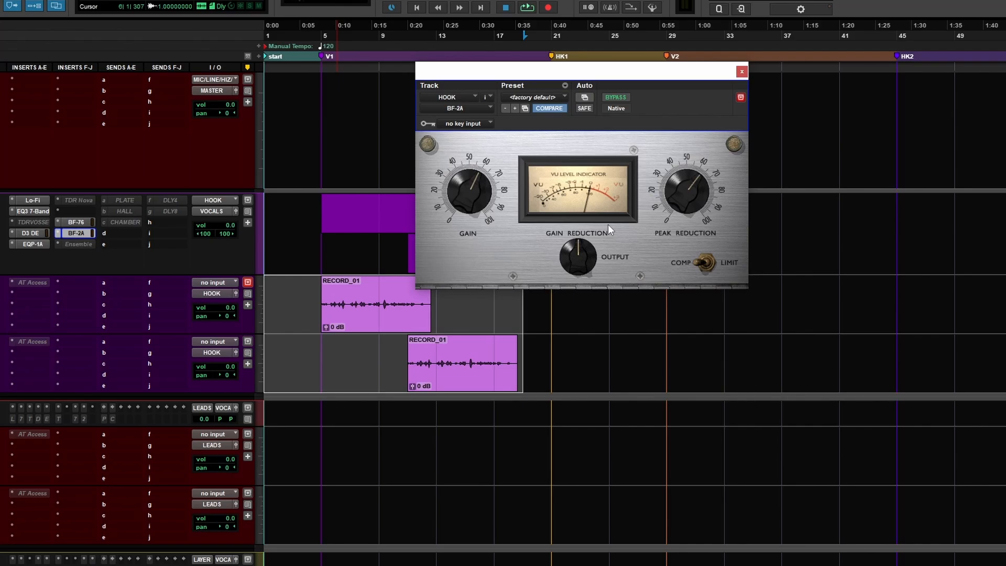
Step: Activate the AIR Ensemble insert on the HOOK folder track, review its settings and close its window
right_click(75, 243)
left_click(89, 258)
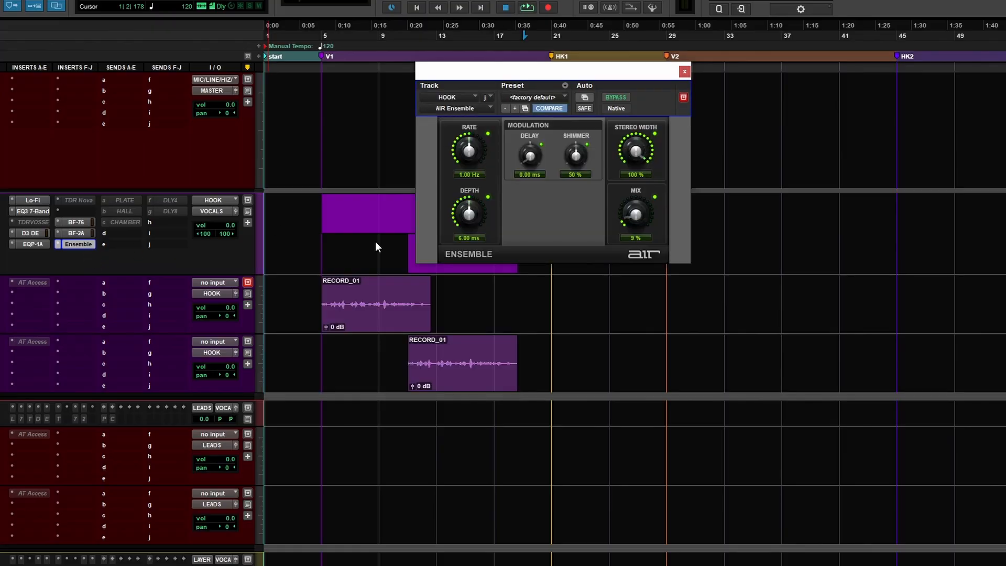
left_click_drag(542, 72, 553, 73)
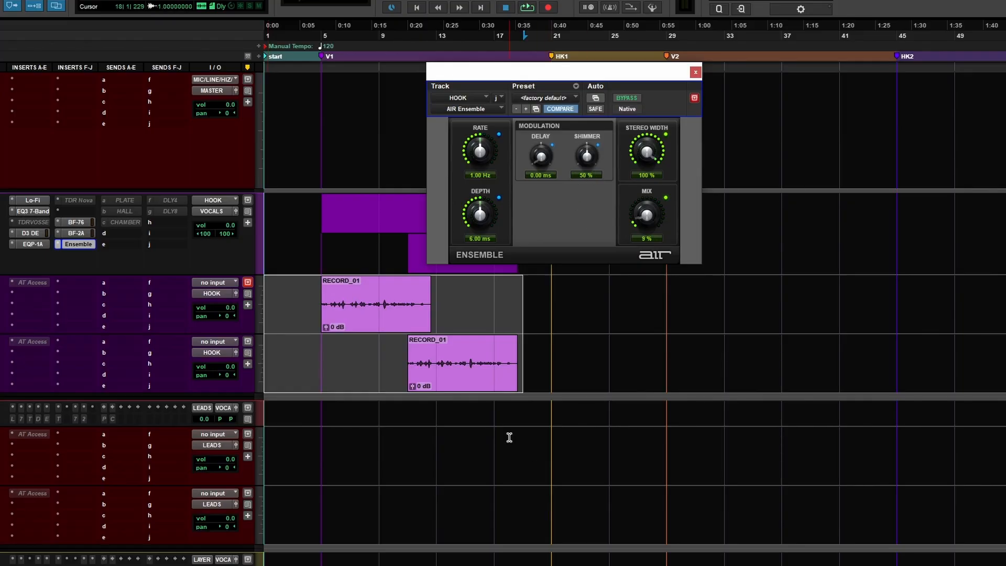
scroll(464, 411, "down", 5)
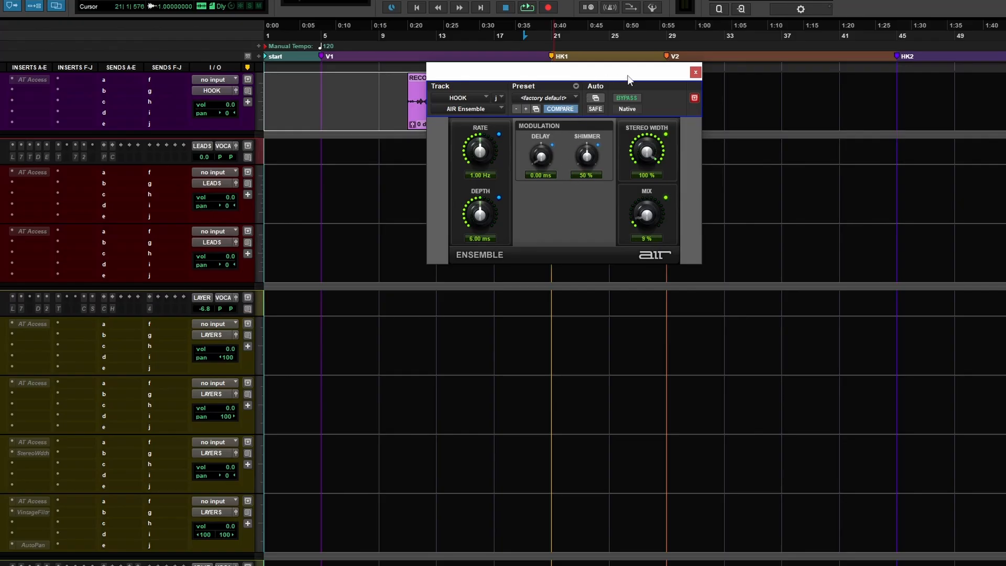
left_click(696, 72)
Step: Move the HOOK A clip to VERSE A and the HOOK B clip to VERSE B, keeping their starts at bars 5 and 11
left_click(3, 195)
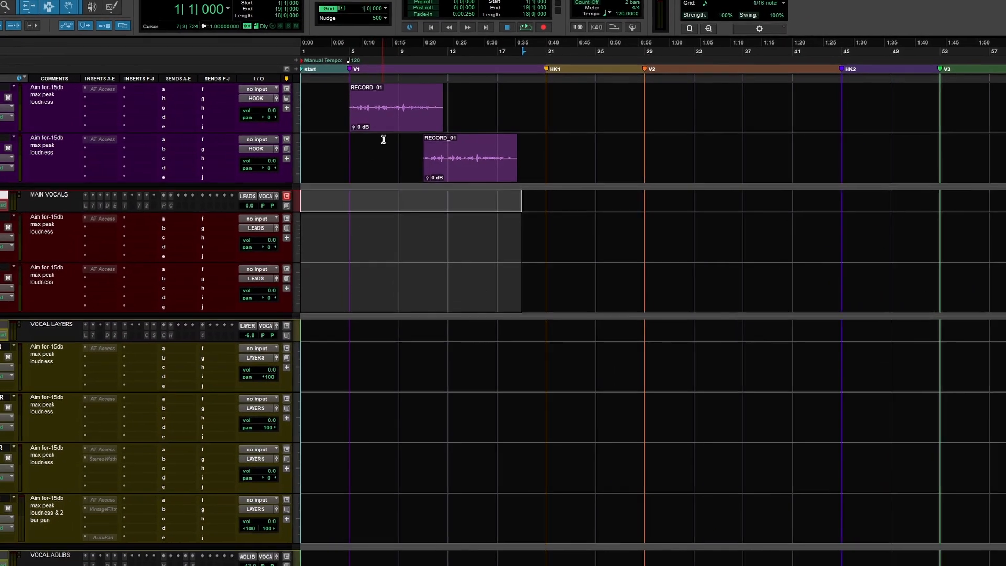
left_click_drag(383, 124, 386, 240)
left_click_drag(469, 176, 474, 245)
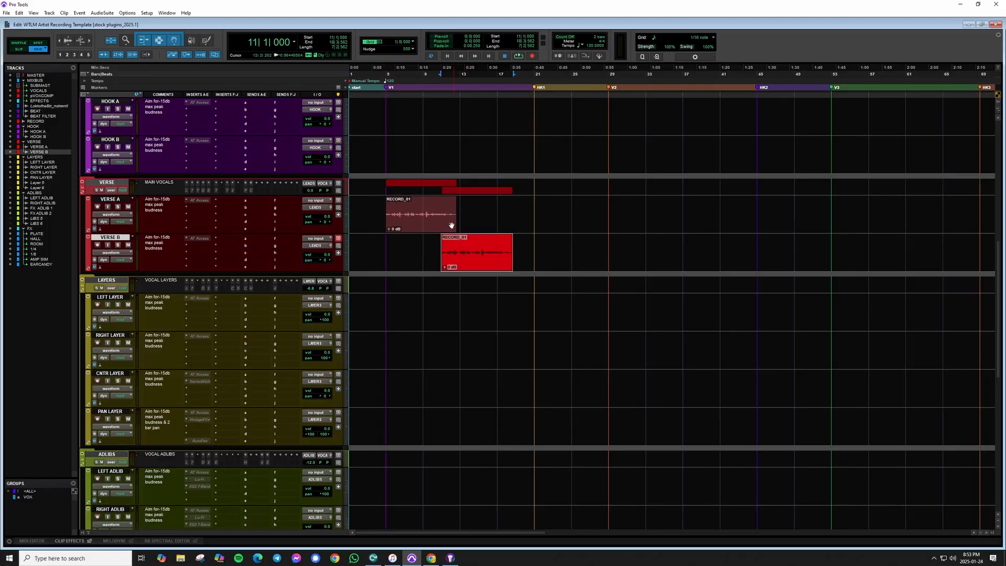
Step: Enlarge the VERSE folder track's height to show its inserts and check its empty last insert slot
left_click_drag(101, 196, 102, 224)
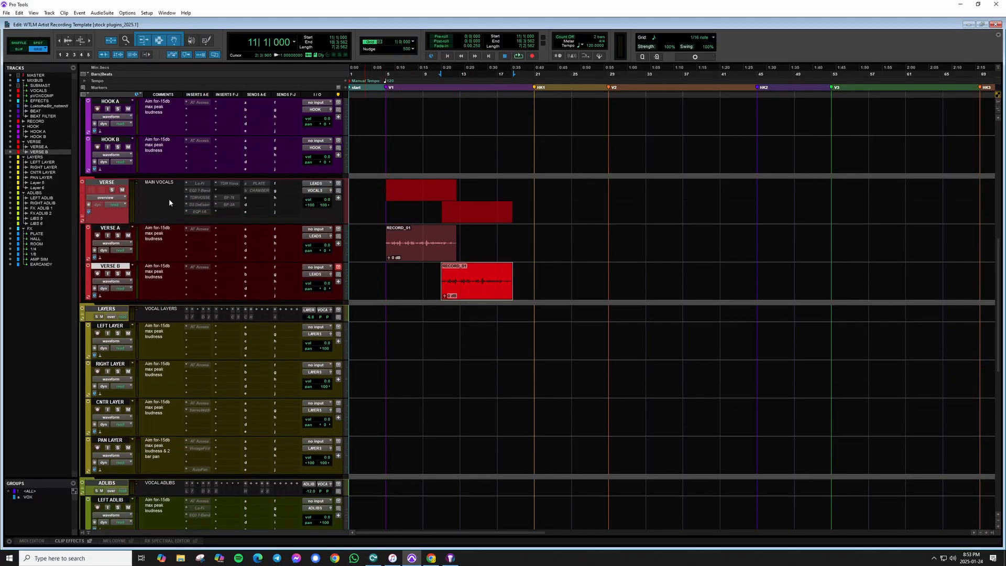
left_click(228, 211)
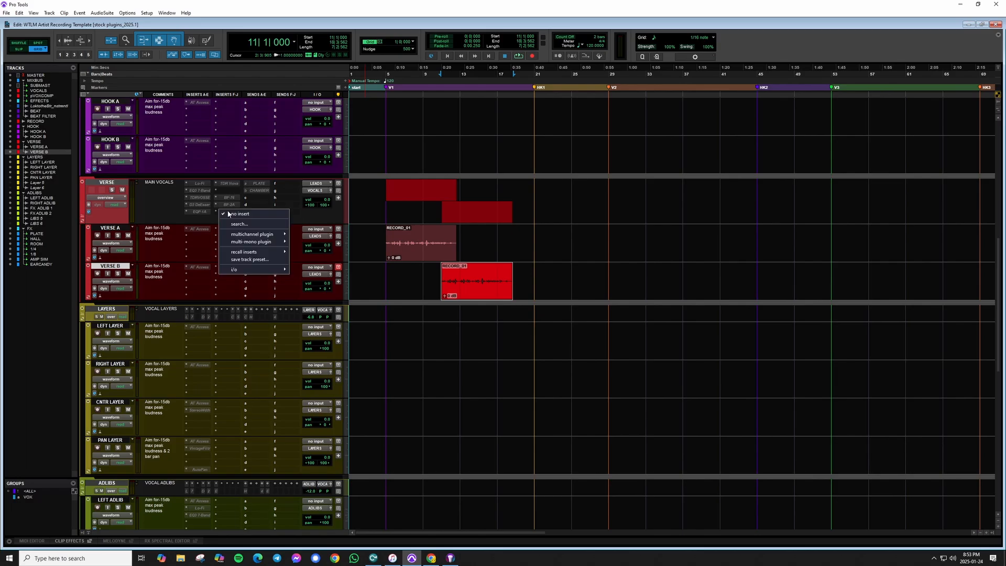
left_click(456, 158)
Step: Reopen the AIR Ensemble insert on the HOOK folder track to compare the hook chain with the verse chain
scroll(238, 225, "up", 4)
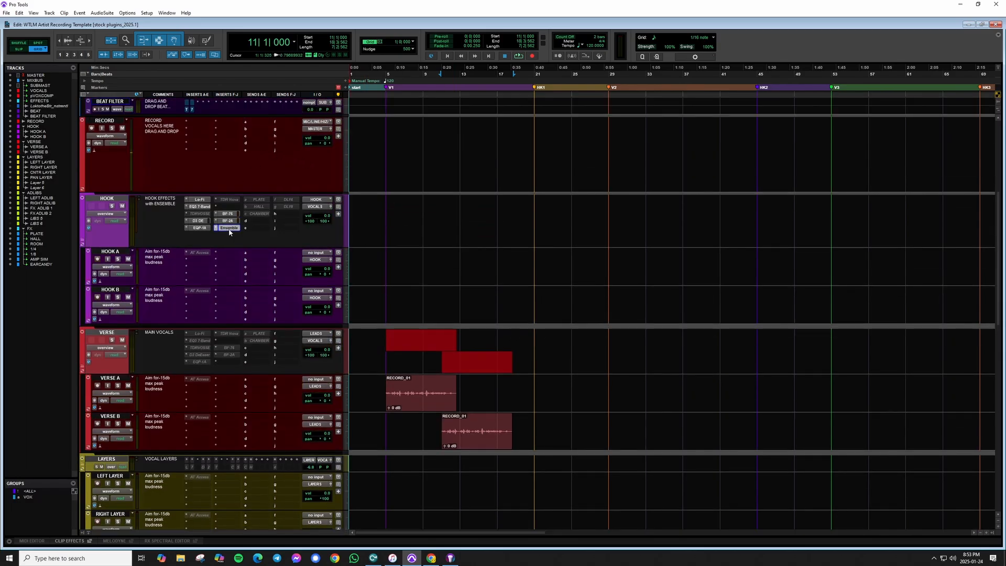
left_click(229, 228)
left_click_drag(550, 107, 546, 130)
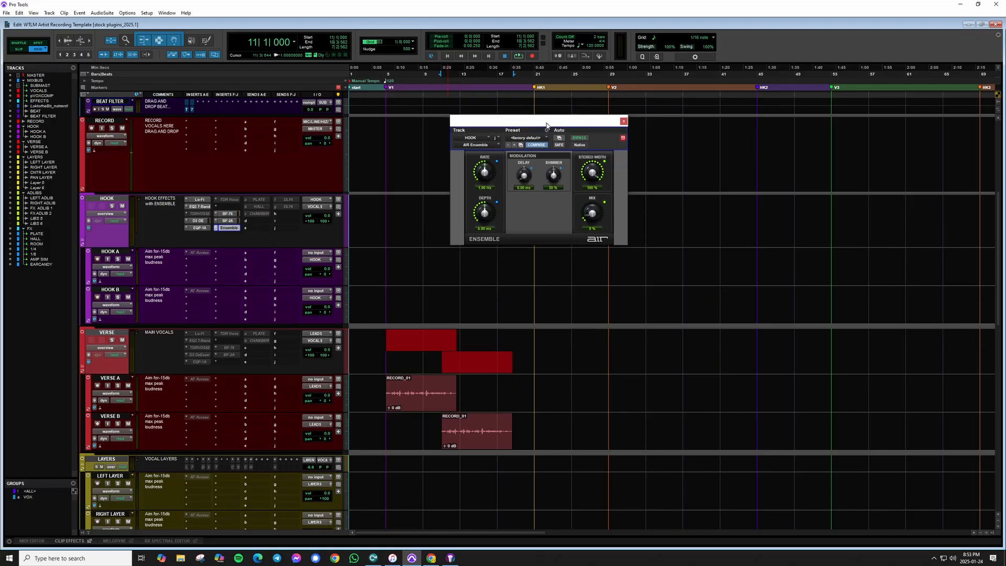
Step: Enlarge the LAYERS folder track's height to show its inserts and close the Ensemble plug-in window
scroll(250, 263, "down", 5)
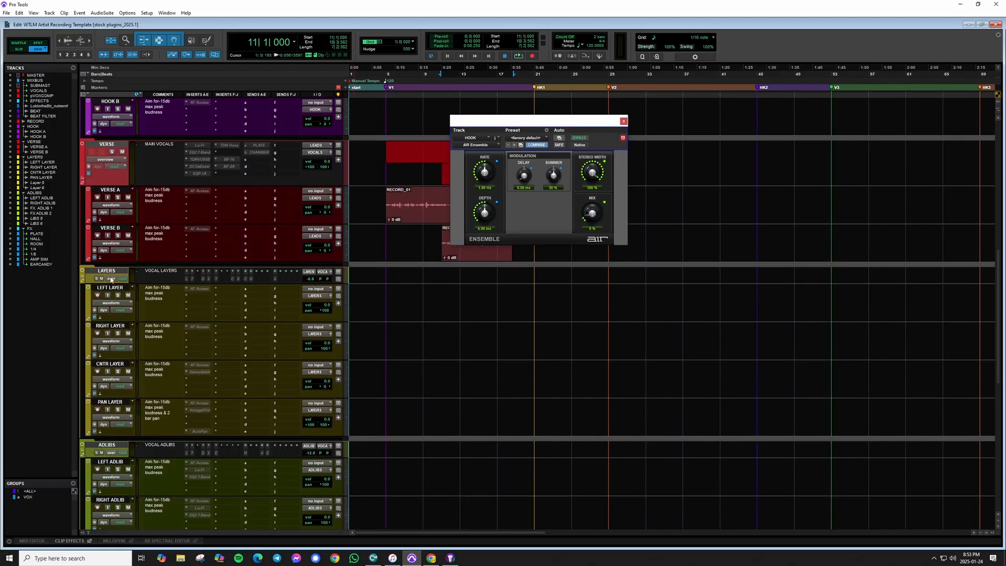
left_click_drag(108, 284, 105, 337)
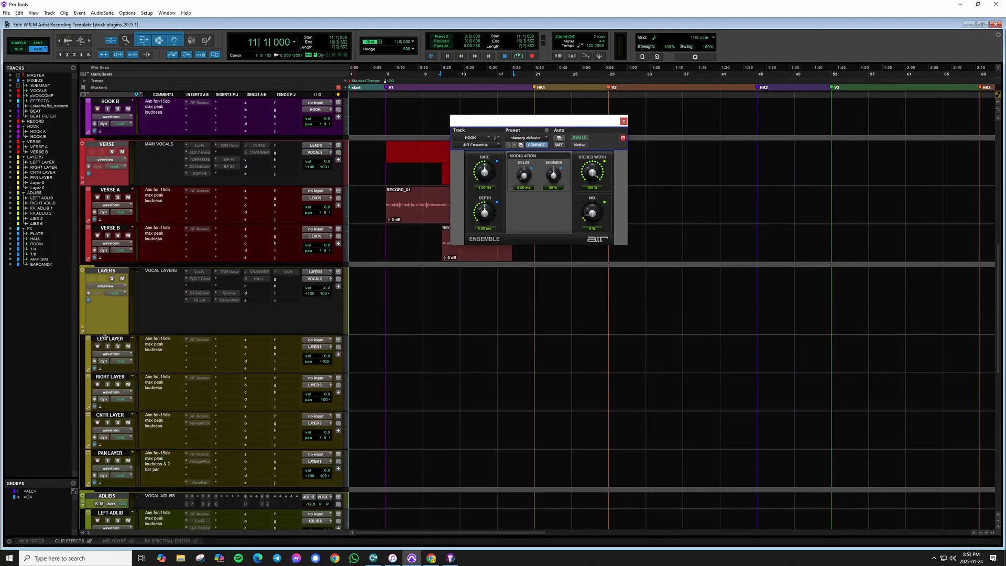
left_click(623, 121)
Step: Check the Lo-Fi insert on the LAYERS folder track, and activate its AIR Chorus and AIR Stereo Width inserts to view their settings
left_click(200, 273)
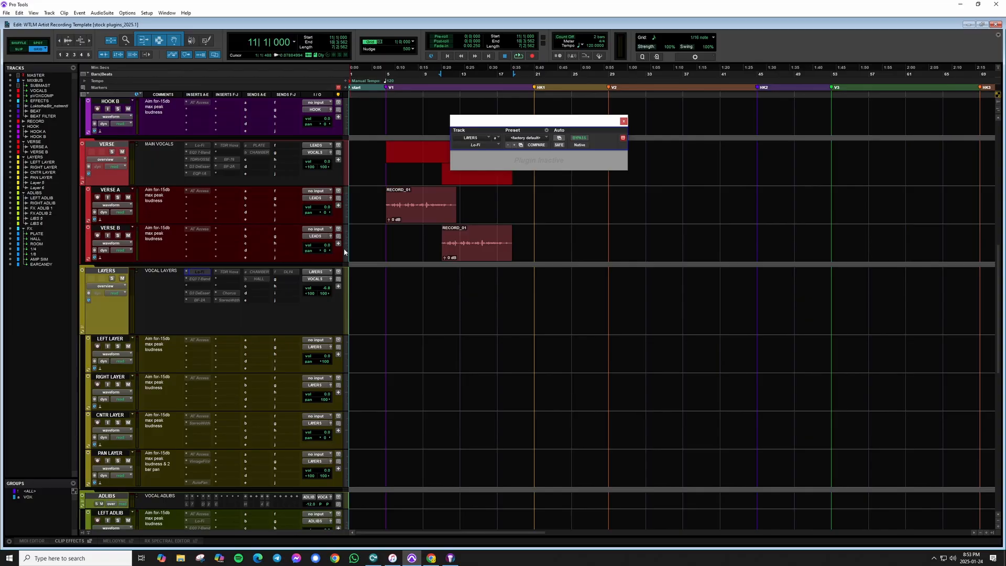
left_click(624, 122)
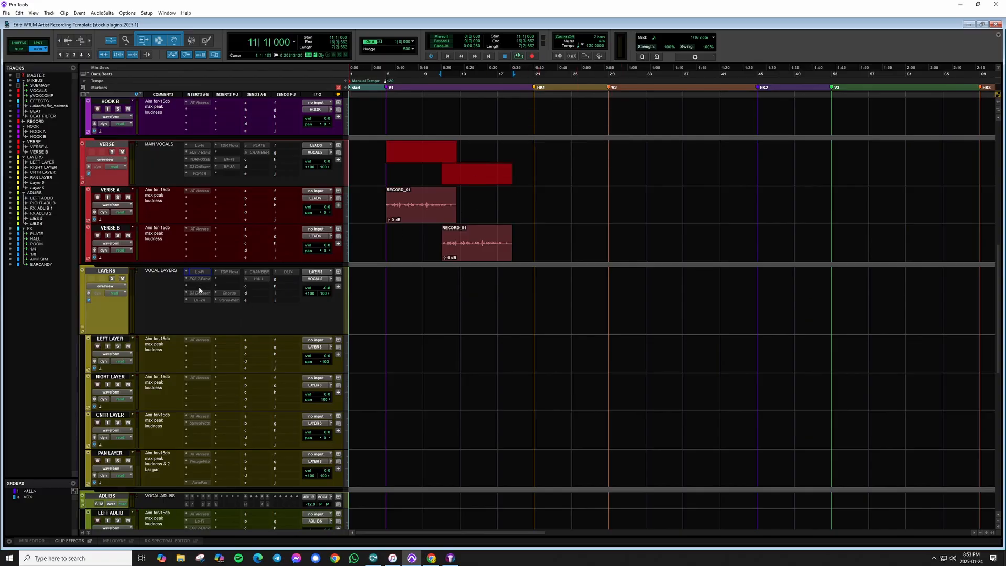
left_click(230, 294)
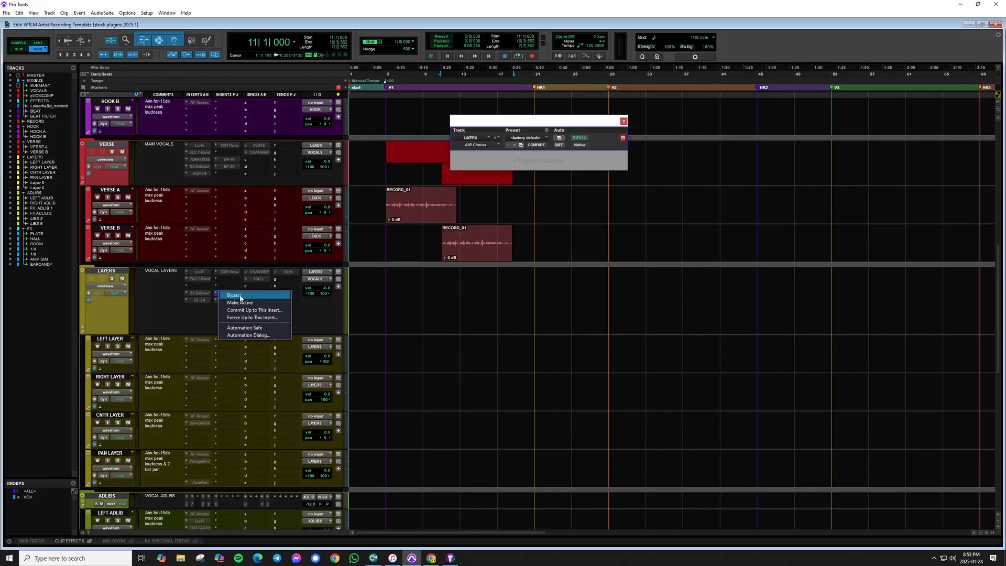
right_click(229, 300)
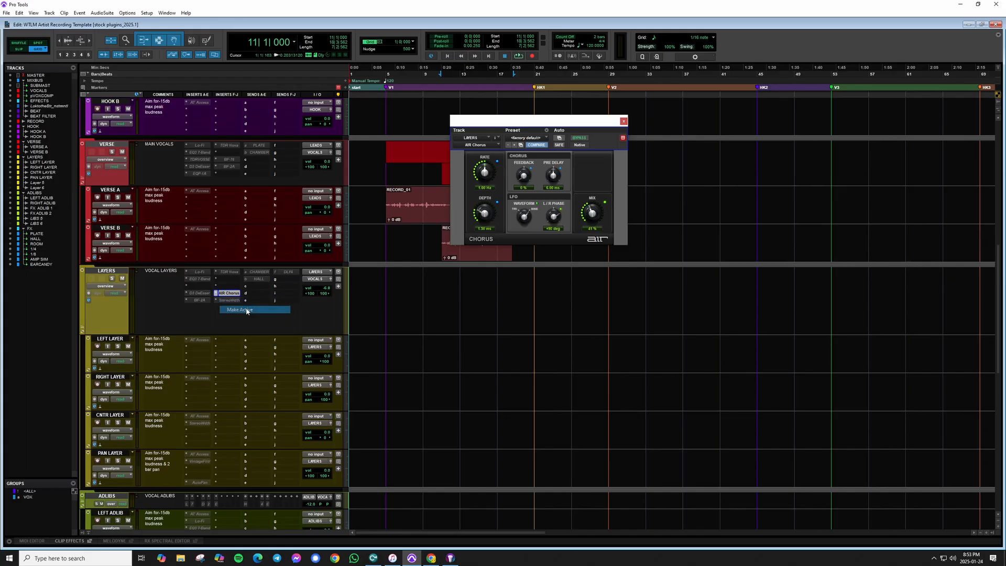
left_click(229, 306)
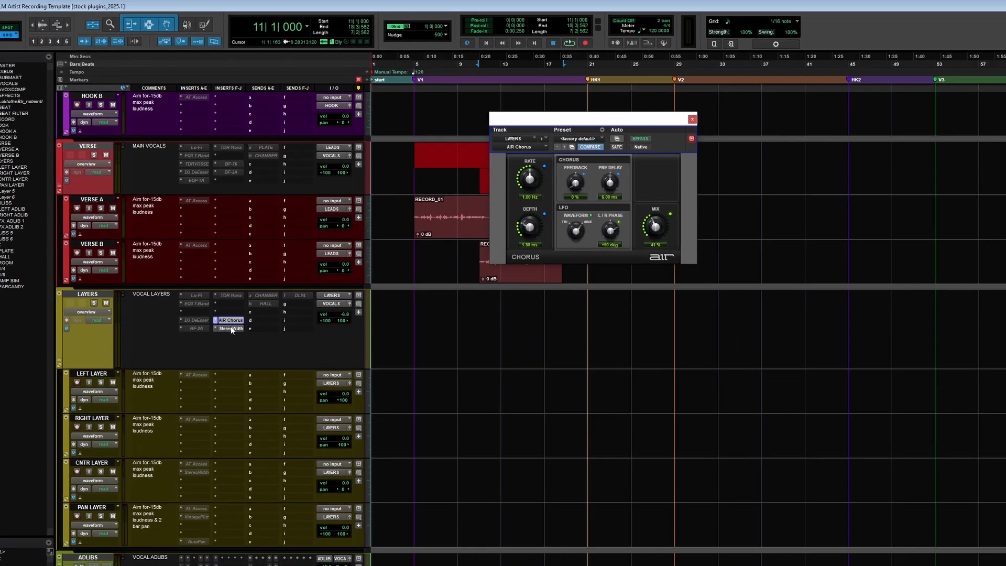
left_click(229, 300)
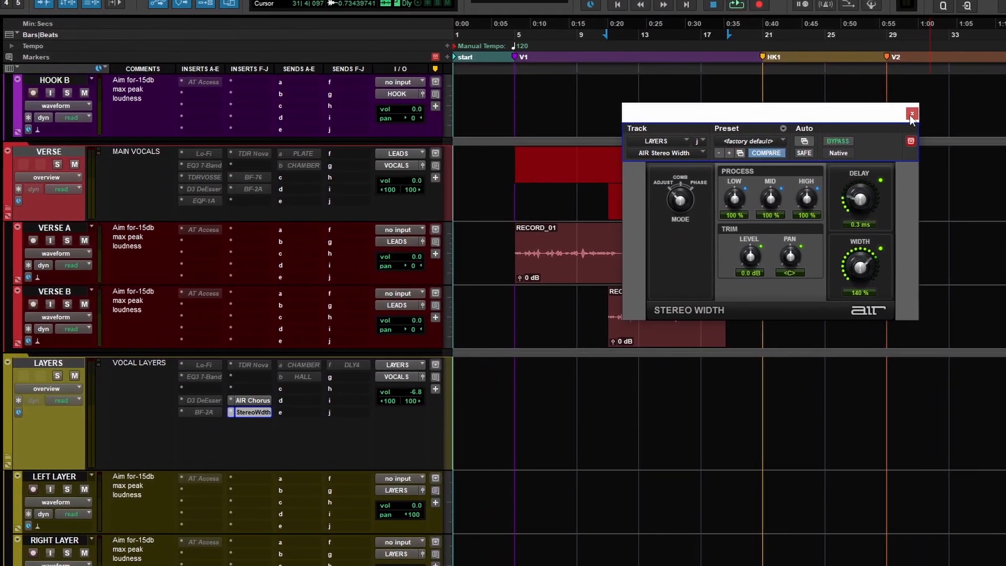
Step: Close the Stereo Width window and make the AIR Chorus and Stereo Width inserts on the LAYERS folder inactive again
left_click(909, 113)
right_click(250, 412)
left_click(280, 416)
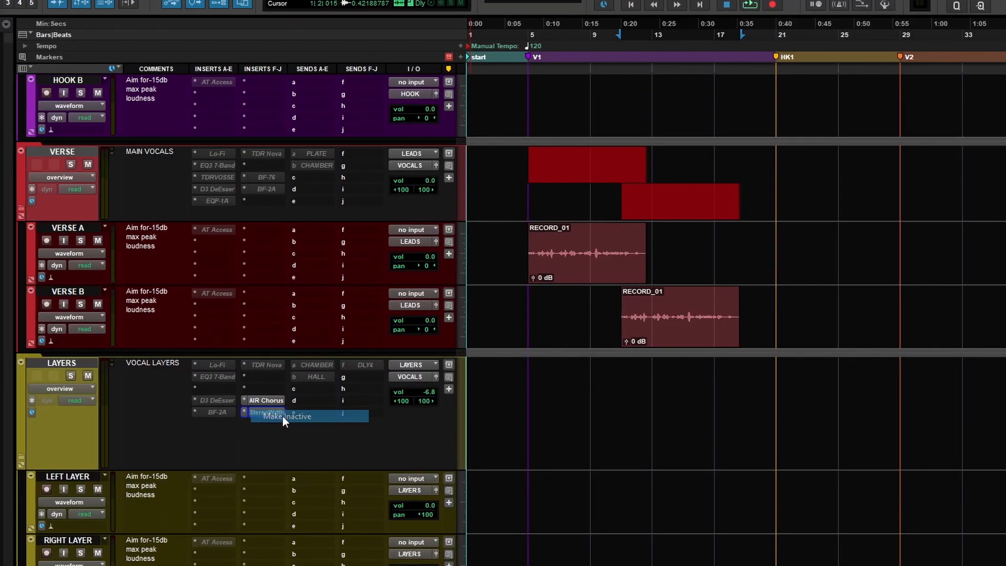
right_click(267, 411)
left_click(282, 429)
Step: Enlarge the ADLIBS folder track's height to show its inserts and open its AIR Ensemble insert
scroll(280, 420, "down", 1)
scroll(295, 414, "down", 3)
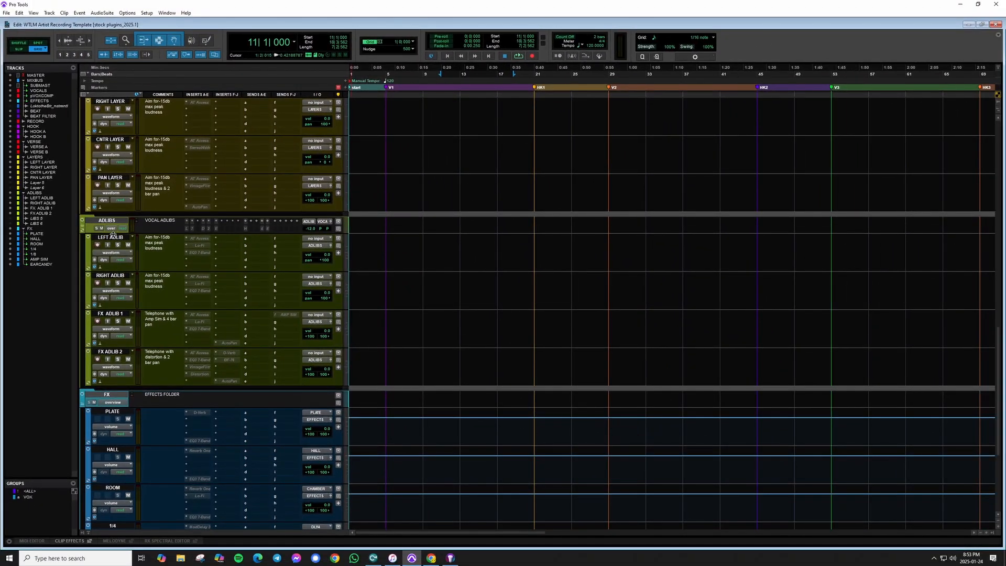
left_click_drag(113, 234, 110, 284)
left_click(233, 222)
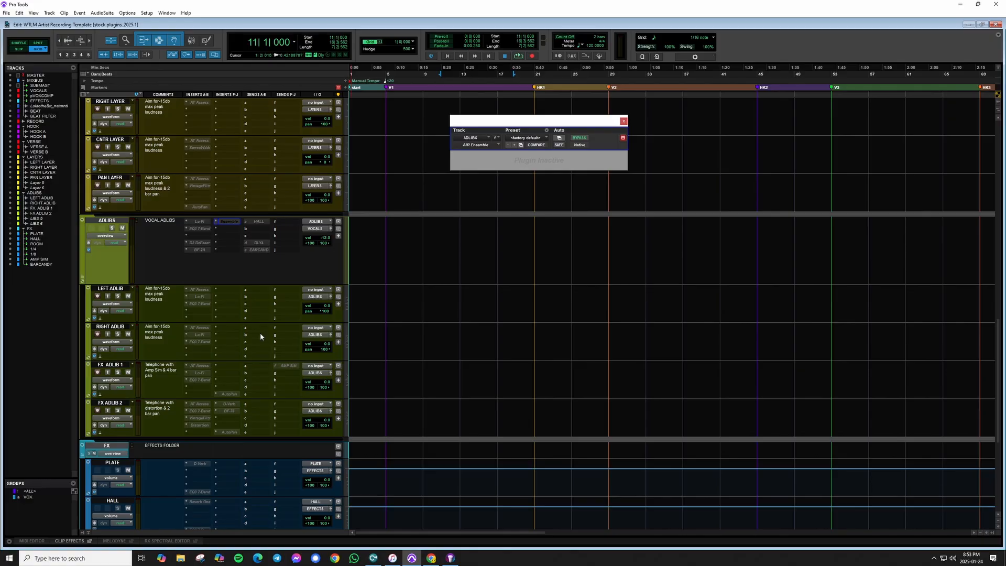
Step: Review the effect tracks in the FX folder and check the Reverb One insert on the ROOM track, closing its window
scroll(430, 310, "down", 2)
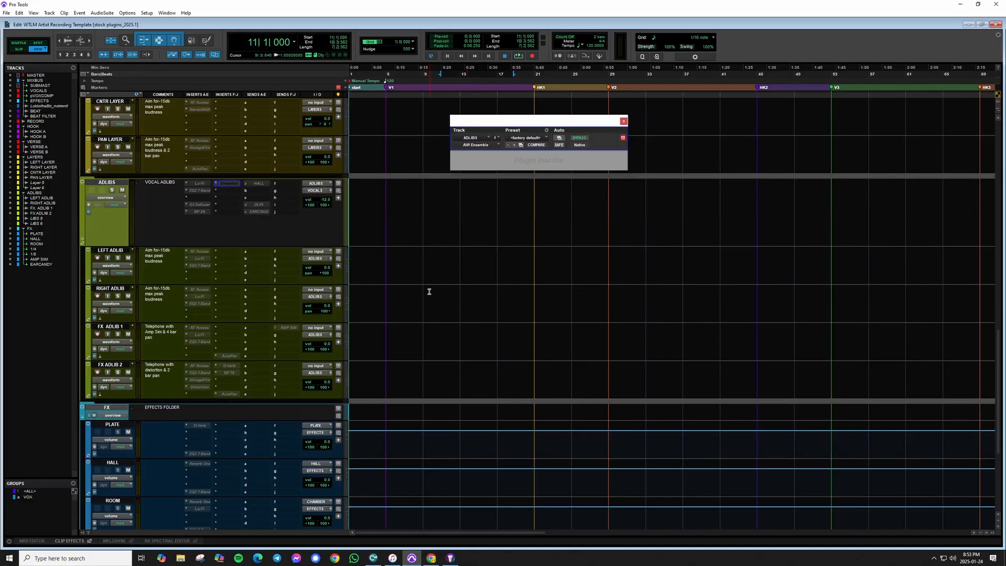
scroll(418, 290, "down", 4)
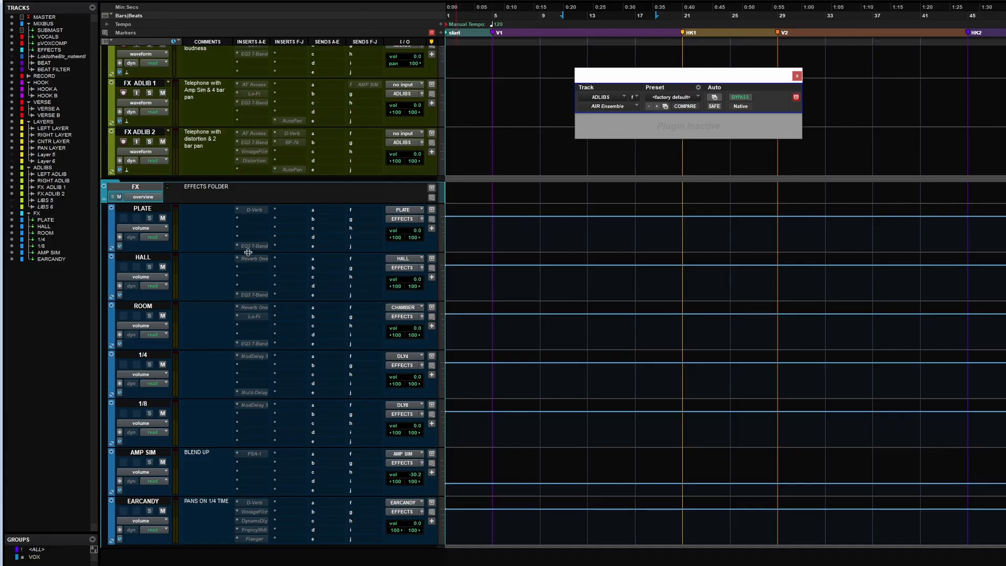
left_click(255, 308)
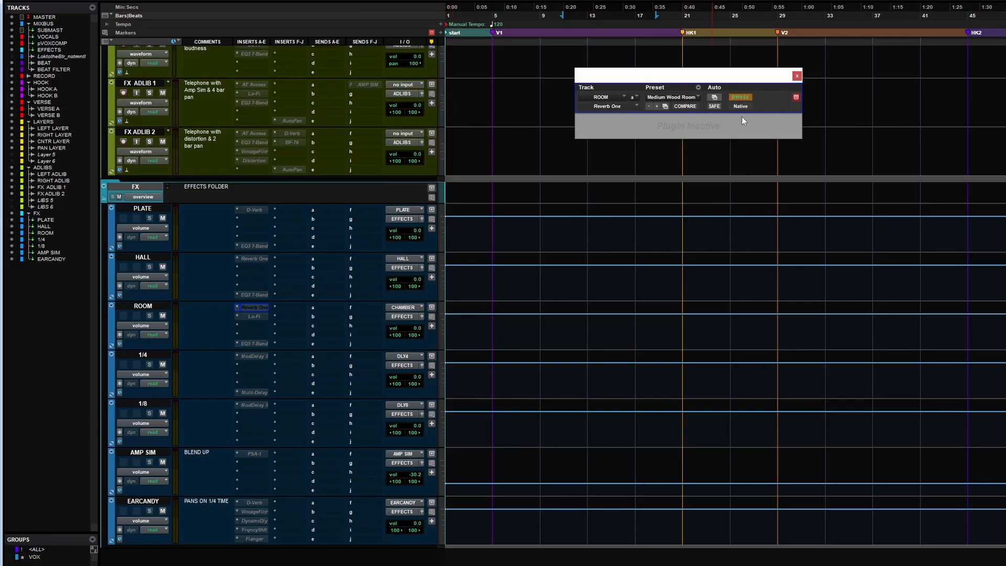
left_click(797, 76)
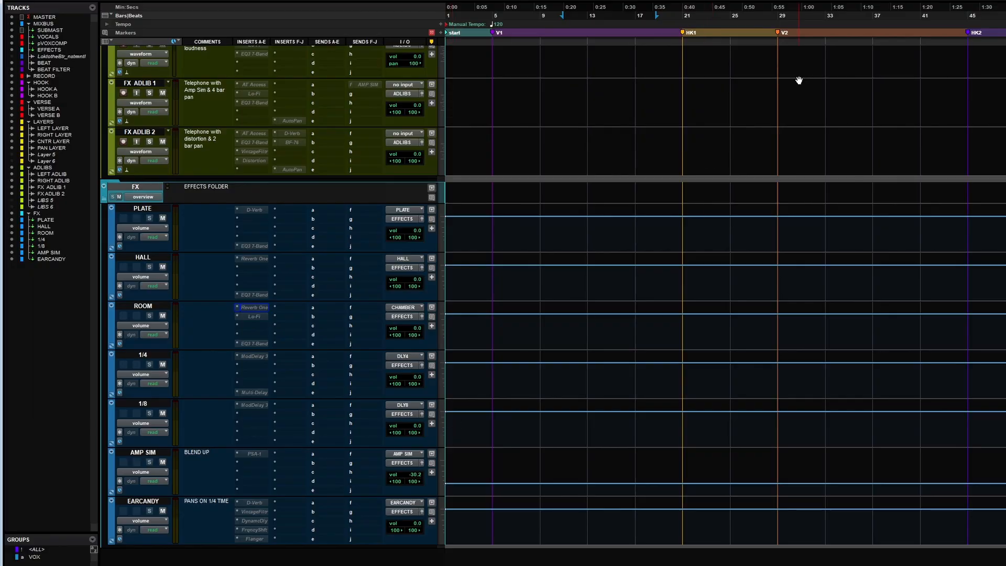
Step: Switch to the Mix window and open the EQ3 7-Band insert on the SUBMAST track to view its curve
scroll(589, 313, "up", 10)
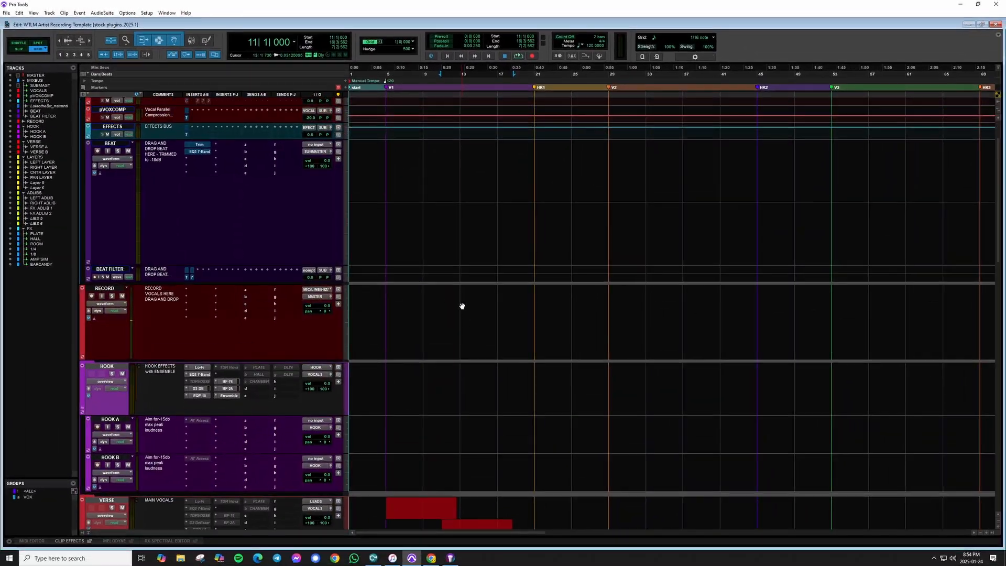
scroll(460, 305, "up", 3)
key("ctrl+equal")
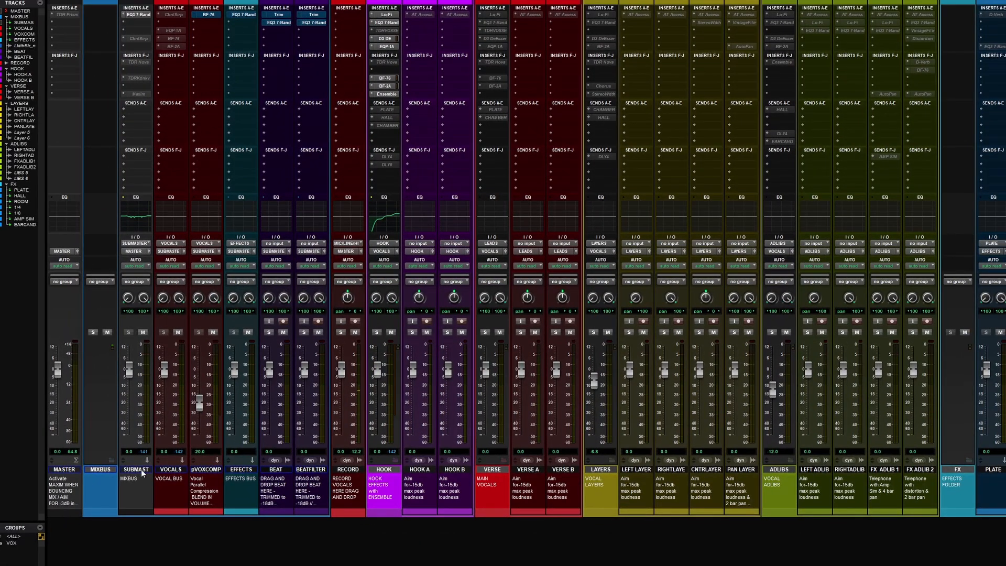
left_click(140, 469)
left_click(136, 14)
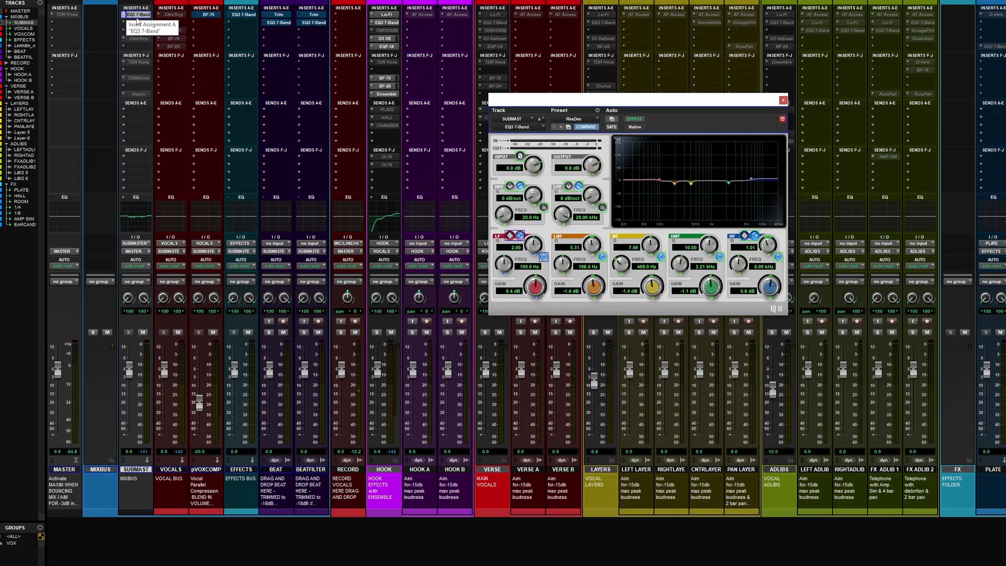
Step: Open the Channel Strip insert on the SUBMAST track and make it active to show its dynamics and EQ settings
left_click(137, 39)
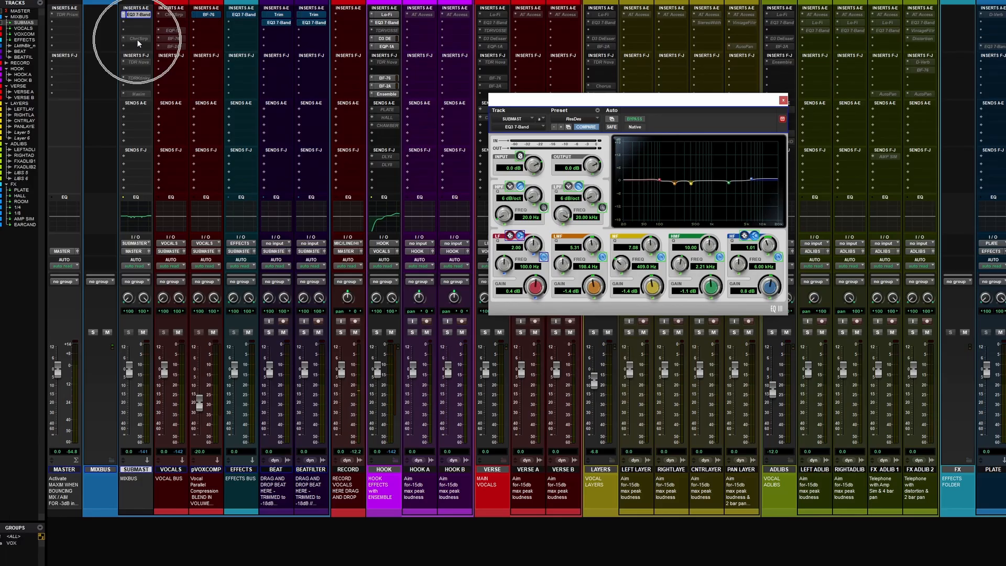
left_click(136, 40, "ctrl")
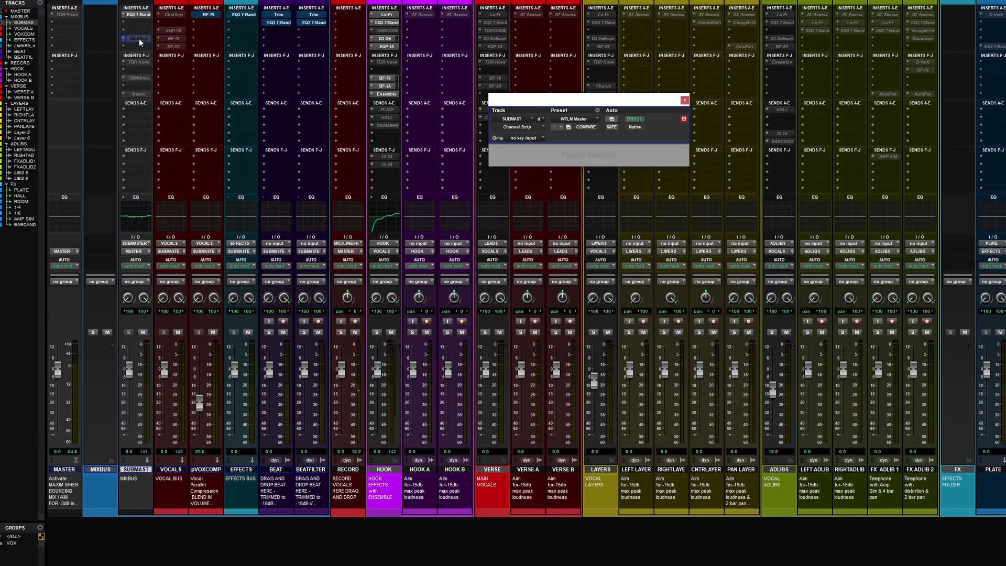
right_click(139, 39)
left_click(148, 49)
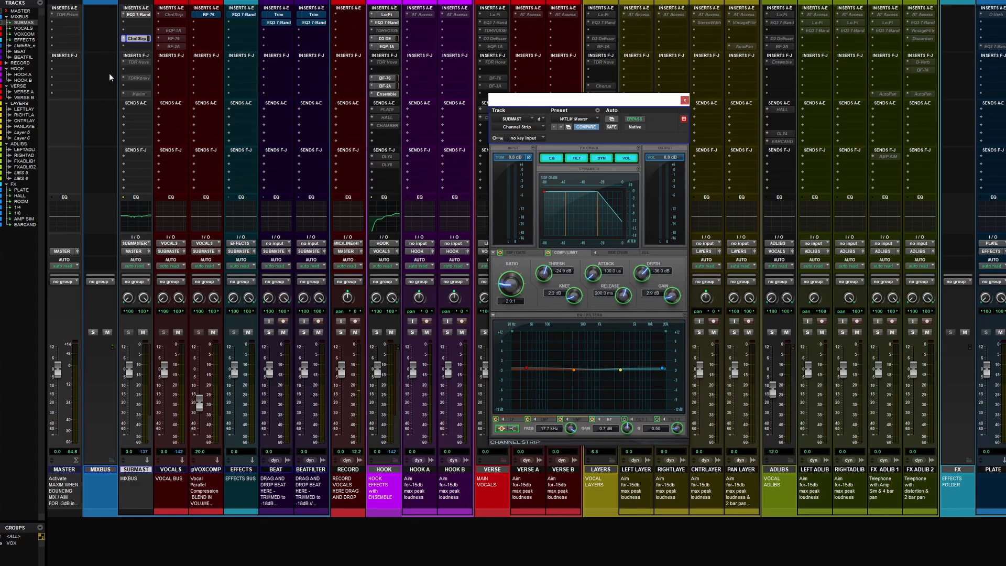
Step: Activate the TDR Nova insert on the SUBMAST track and reposition its plug-in window over the mixer
right_click(131, 62)
left_click(147, 72)
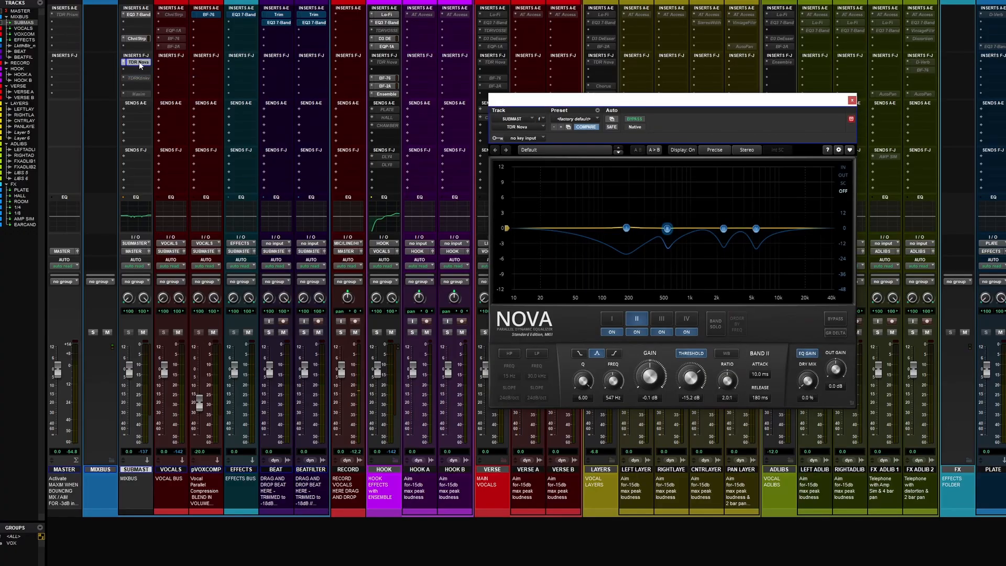
left_click_drag(703, 105, 613, 77)
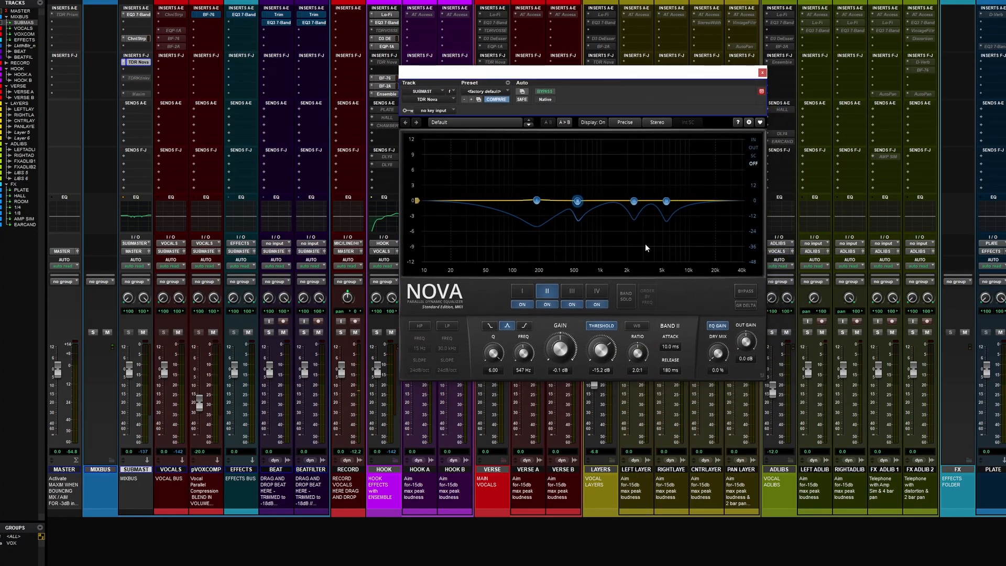
Step: Activate the TDR Kotelnikov insert on the SUBMAST track and open its window to view the compressor settings
right_click(131, 76)
left_click(145, 89)
left_click(138, 78)
left_click_drag(606, 76, 615, 76)
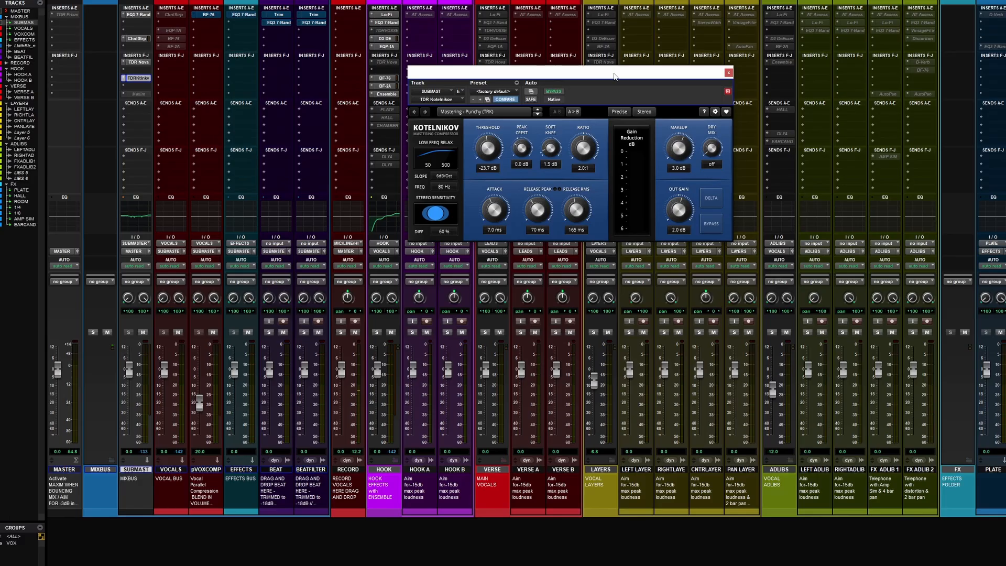
Step: Activate the Maxim insert on the SUBMAST track, open it and reposition its window to show the threshold and ceiling
right_click(138, 94)
left_click(150, 109)
left_click(142, 95)
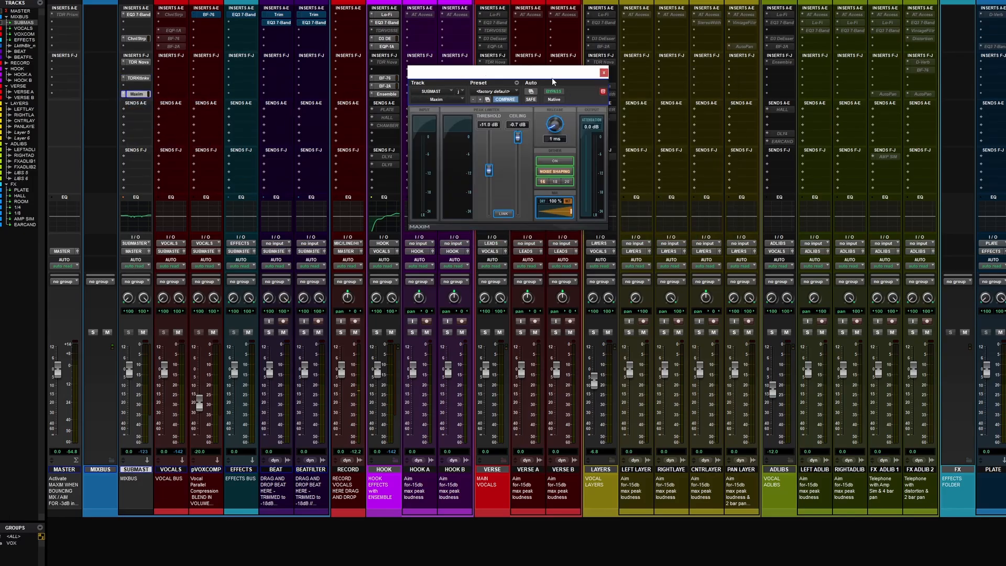
left_click_drag(511, 71, 571, 32)
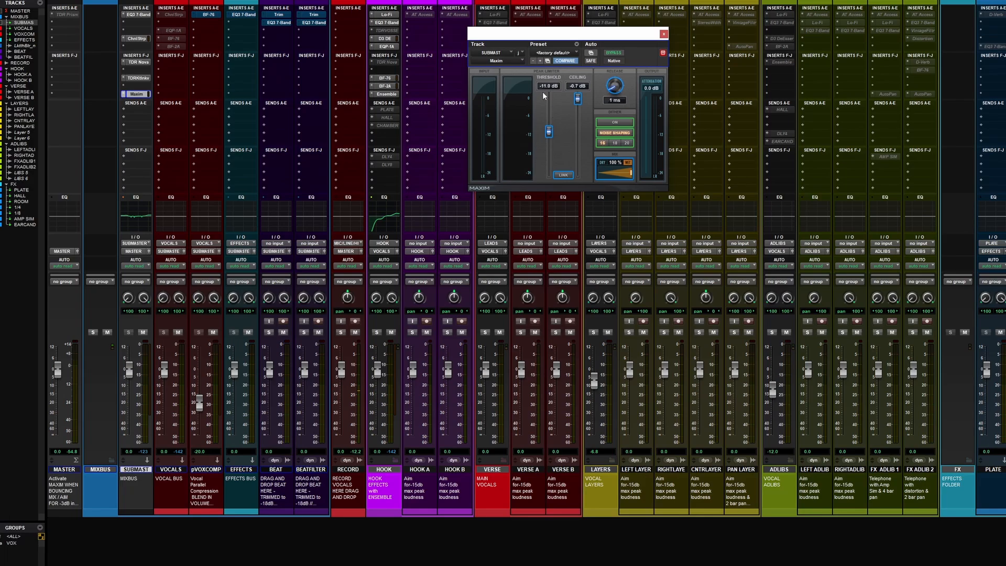